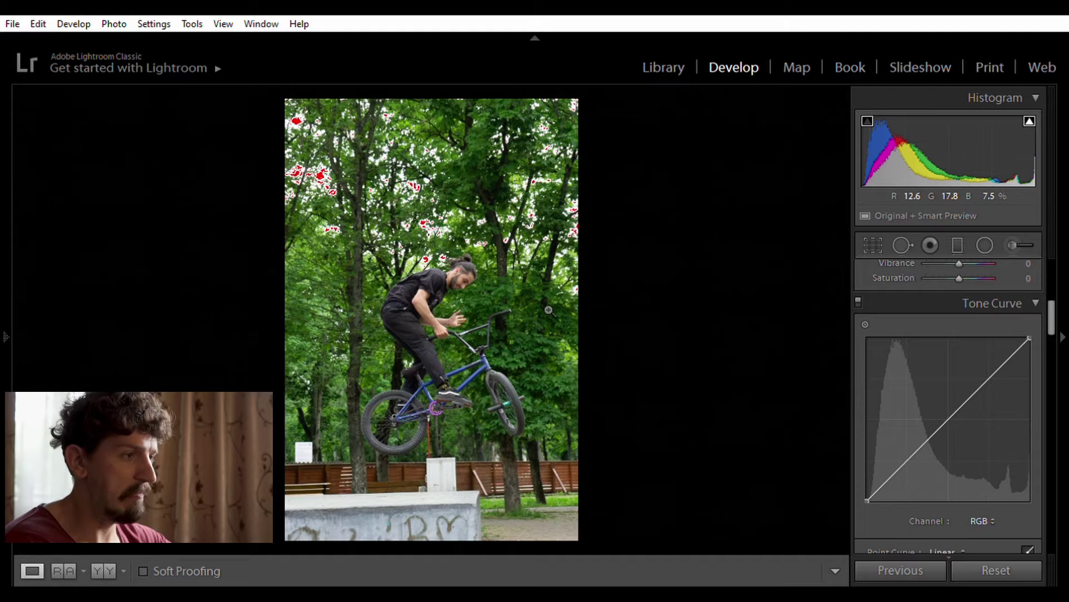
Inspect the rider's hand, shoe, bike frame and front wheel at 1:1 before editing.
click(474, 317)
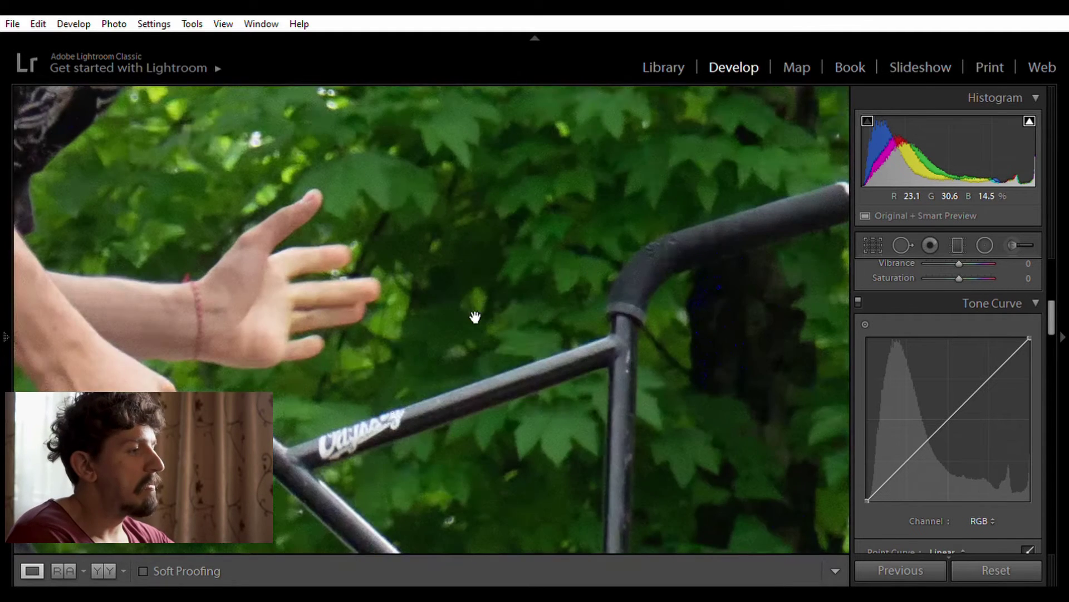
drag(491, 312, 413, 111)
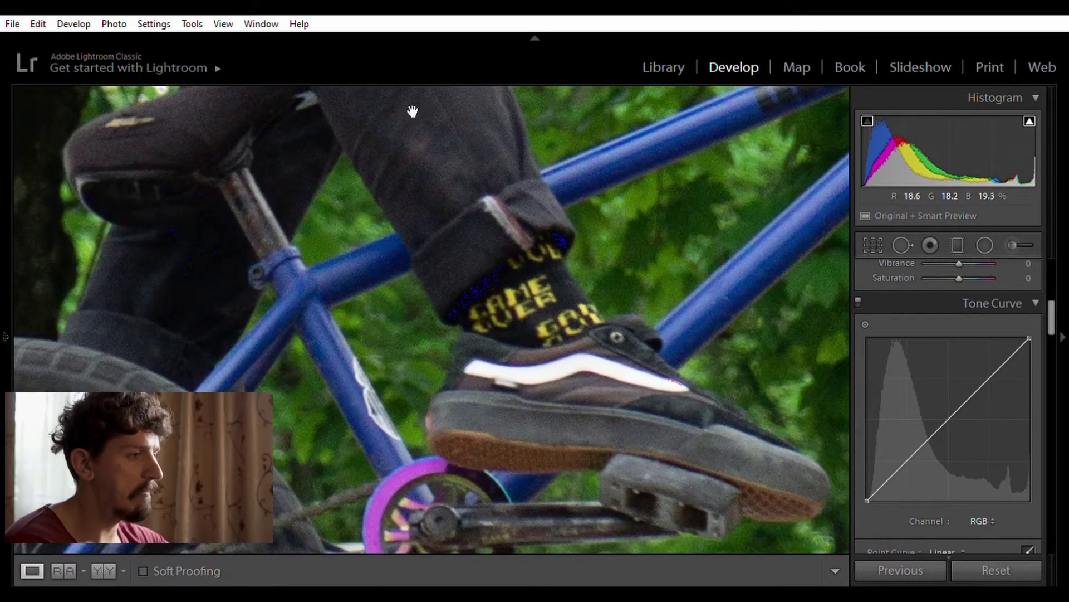
click(331, 313)
click(515, 405)
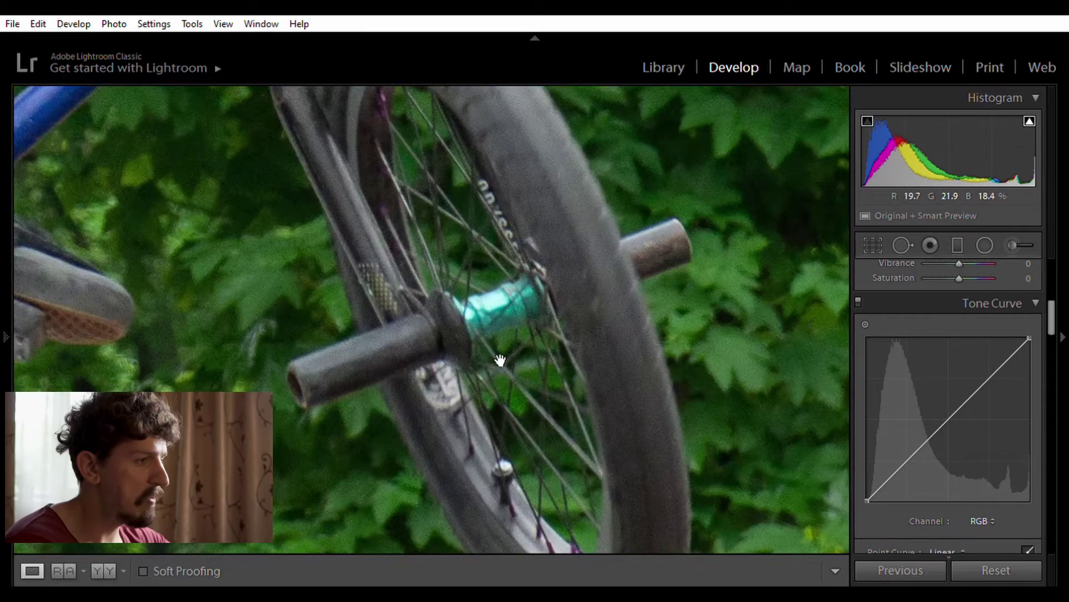
drag(489, 301, 477, 366)
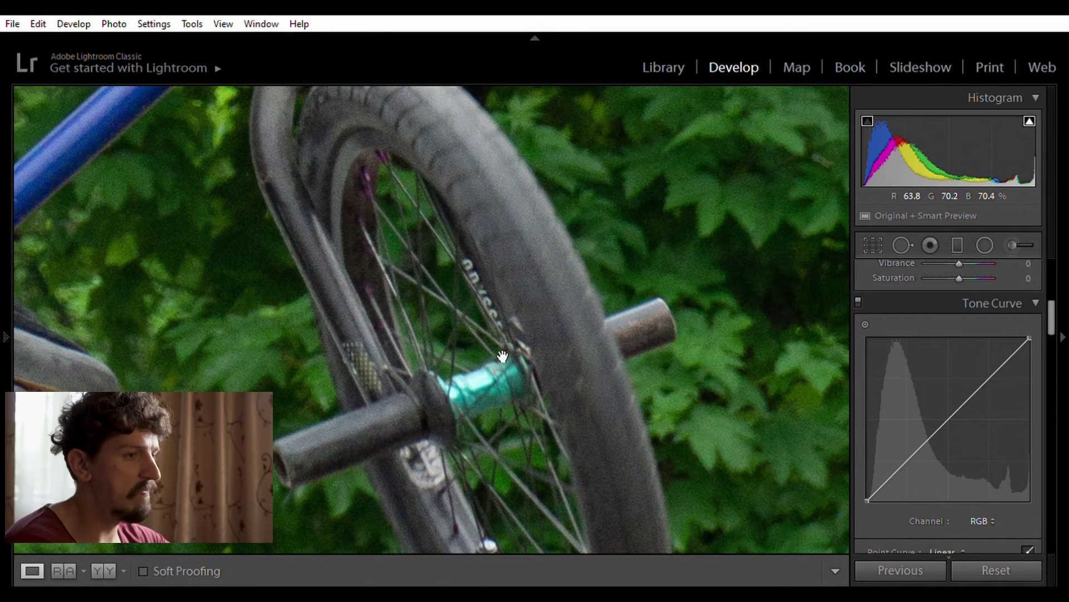
click(503, 356)
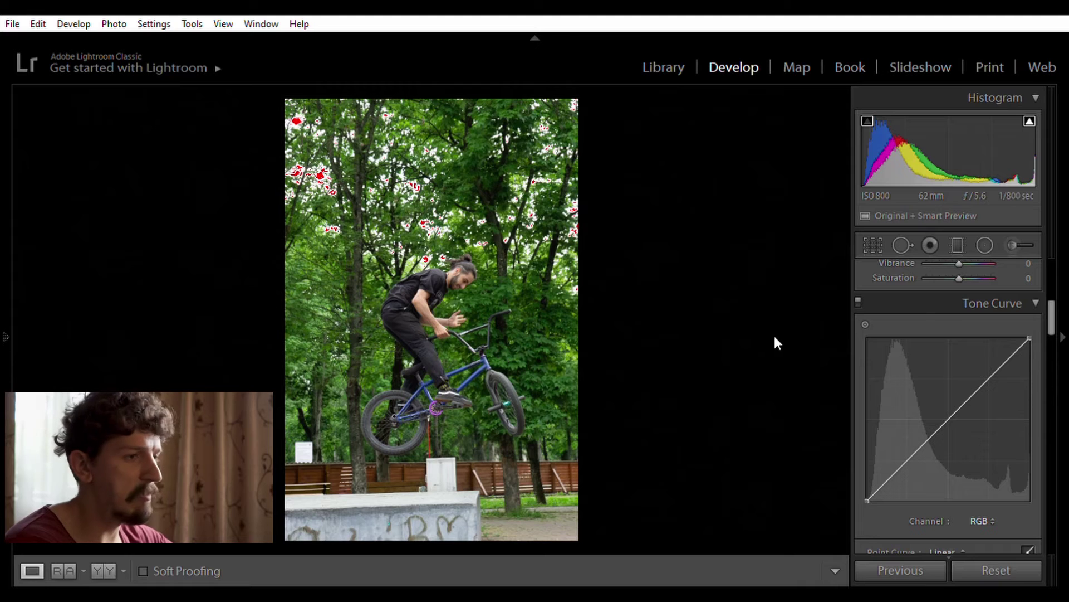
Lift the tone curve's black point to 3.9% and drop its white point to 95.3%, checking at 1:1.
scroll(932, 319, up, 5)
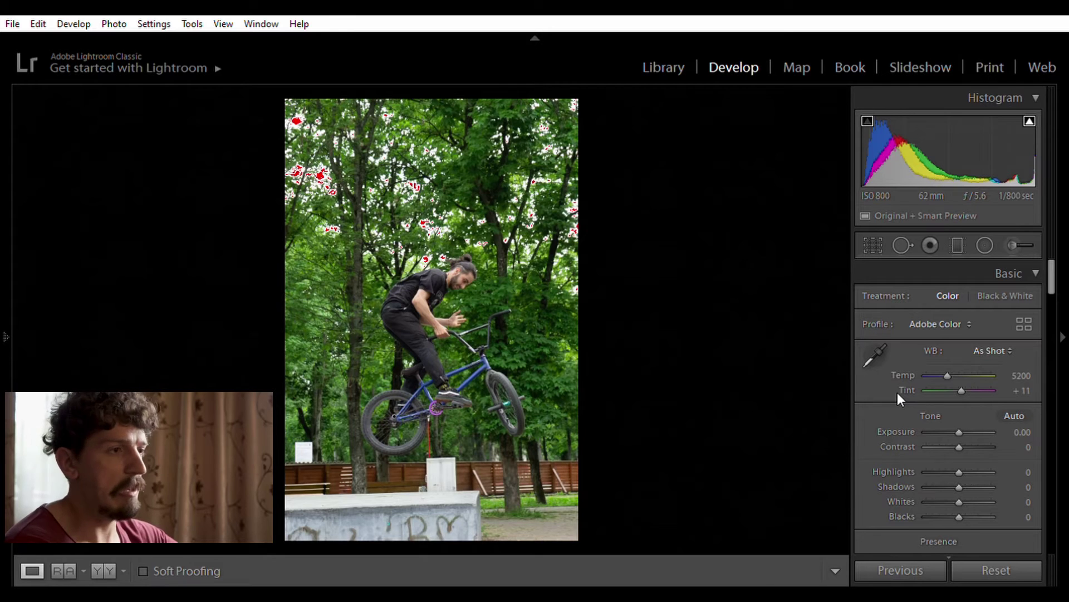
scroll(897, 392, down, 5)
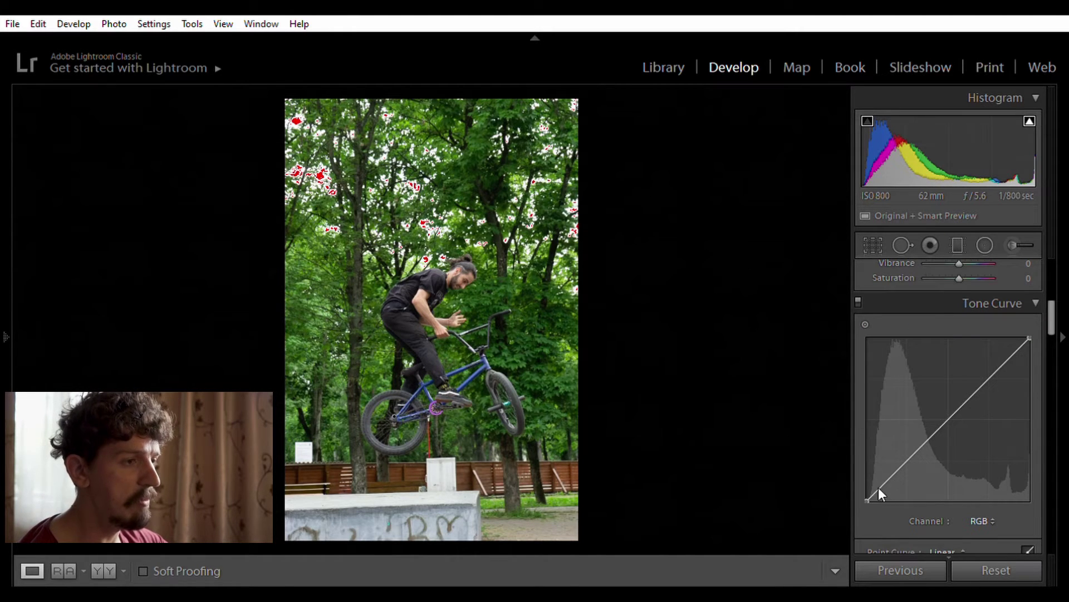
drag(869, 497, 863, 482)
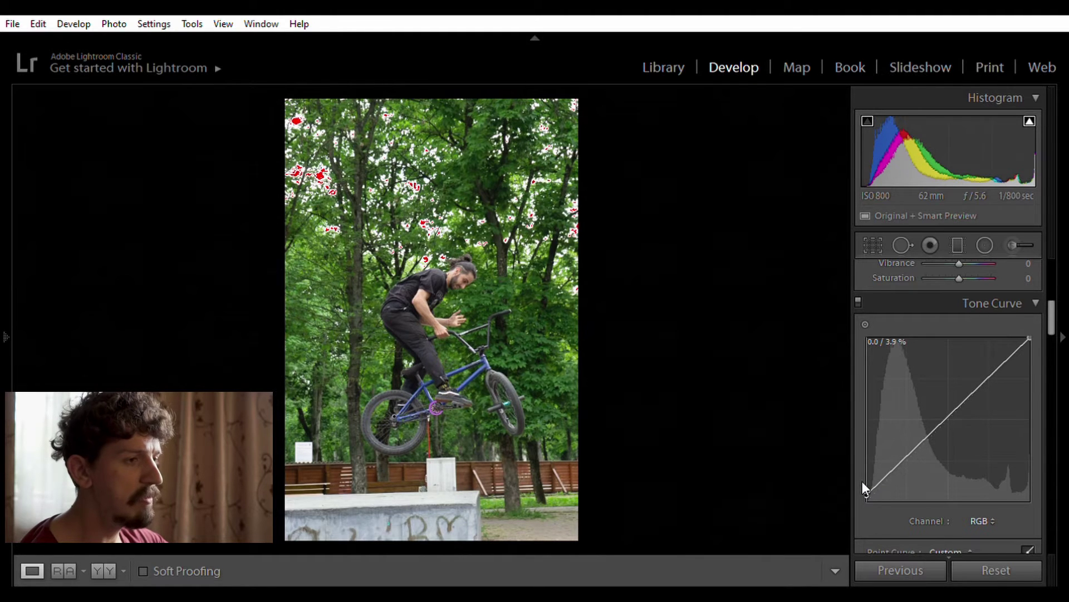
drag(1030, 338, 1035, 329)
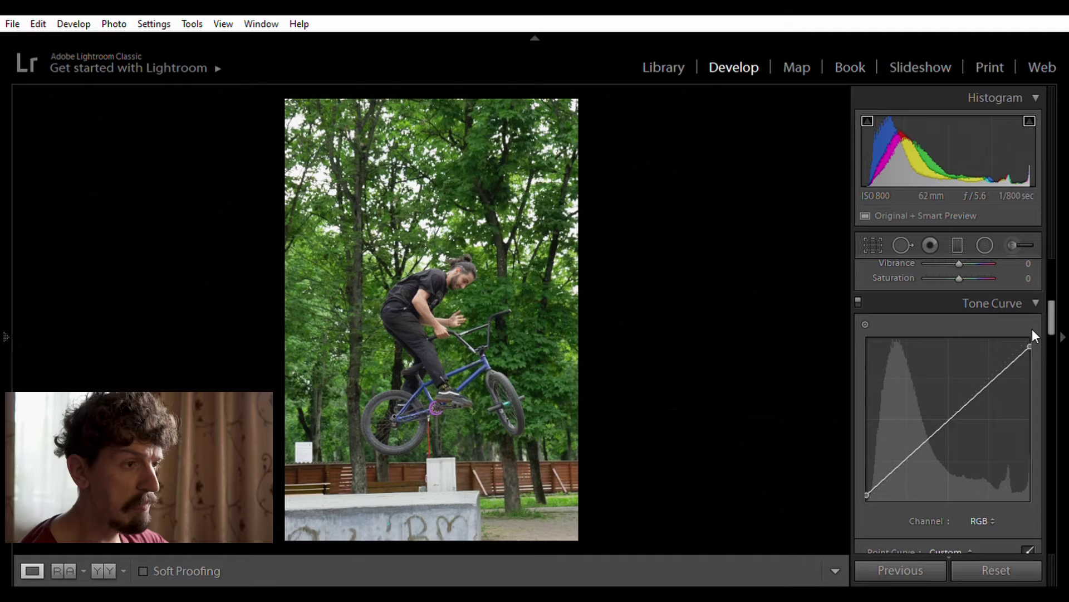
click(460, 327)
drag(460, 327, 358, 390)
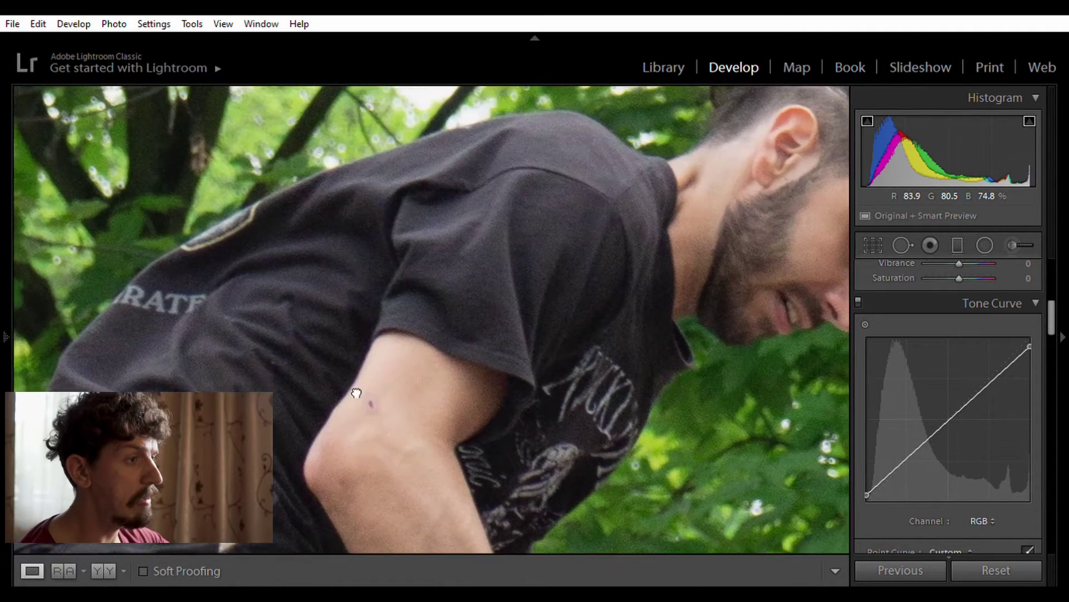
drag(513, 289, 451, 258)
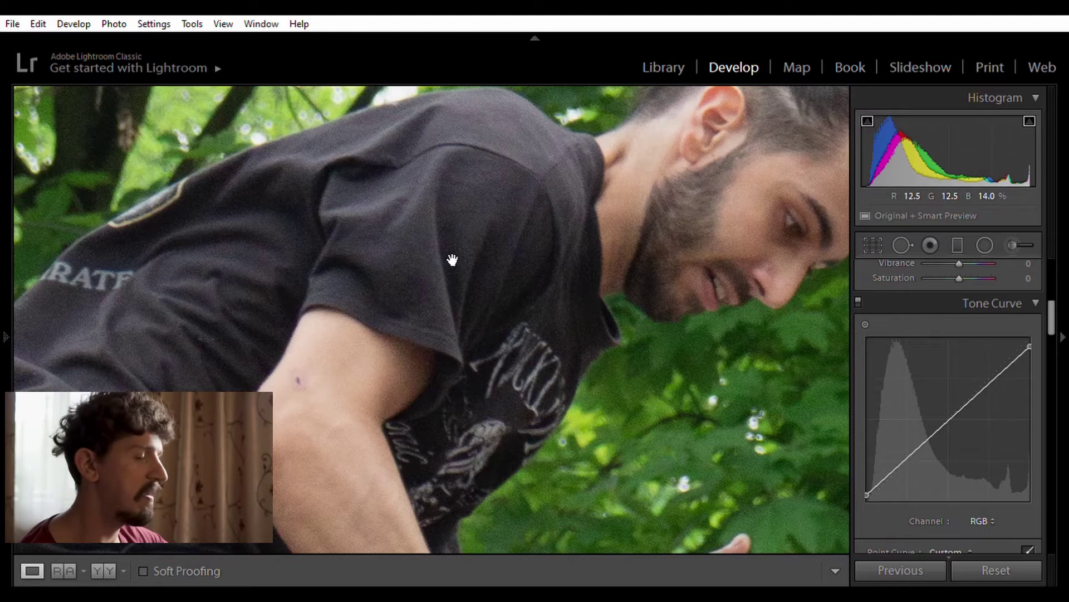
click(452, 261)
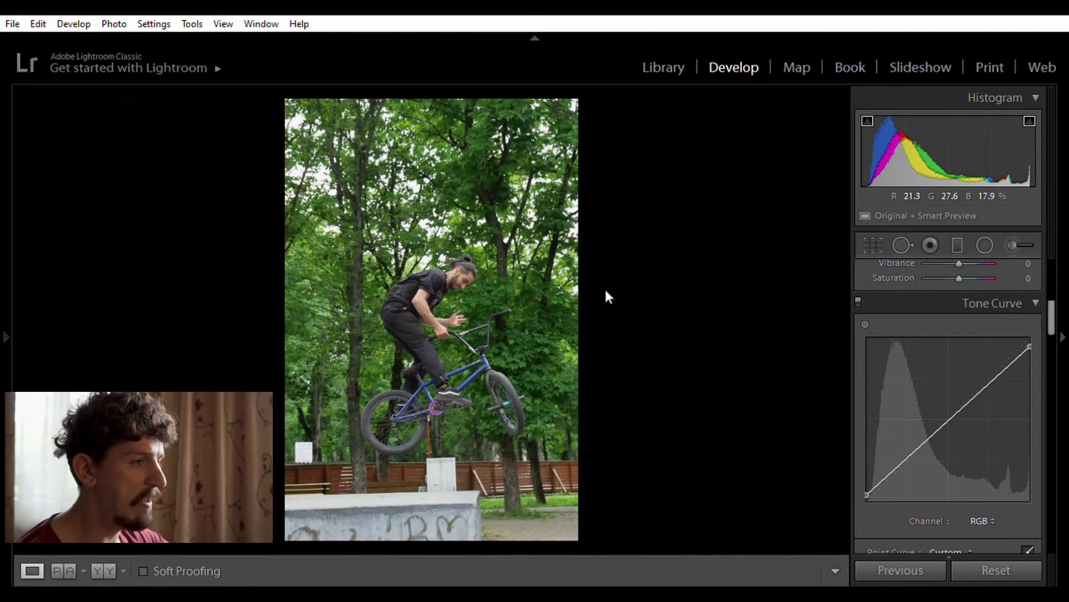
click(429, 291)
click(430, 291)
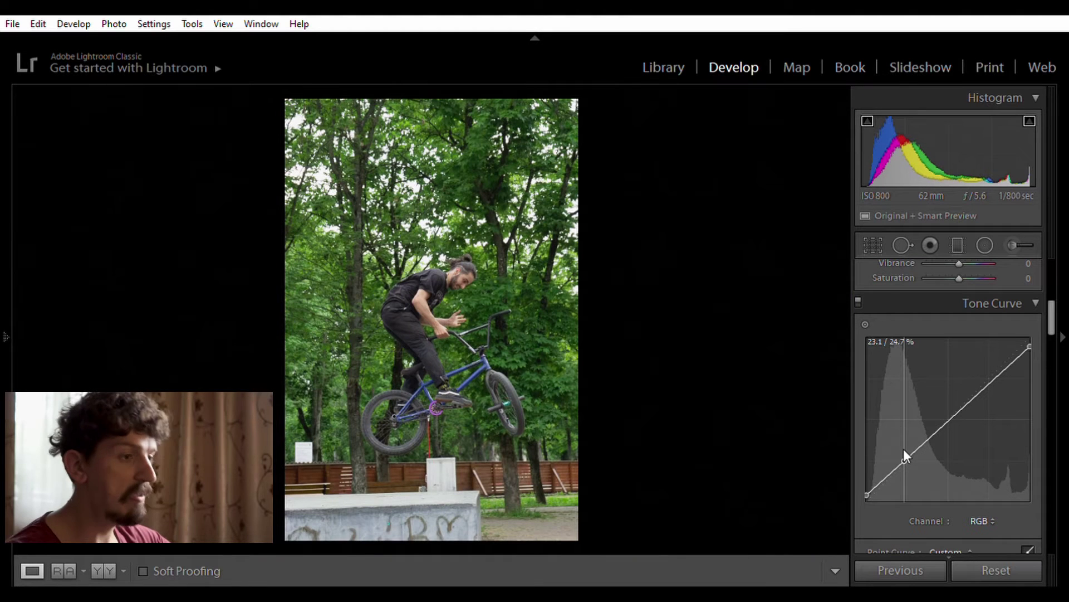
Build an S curve: pull a shadow point down, raise a highlight point, anchor a midtone point.
drag(904, 449, 910, 460)
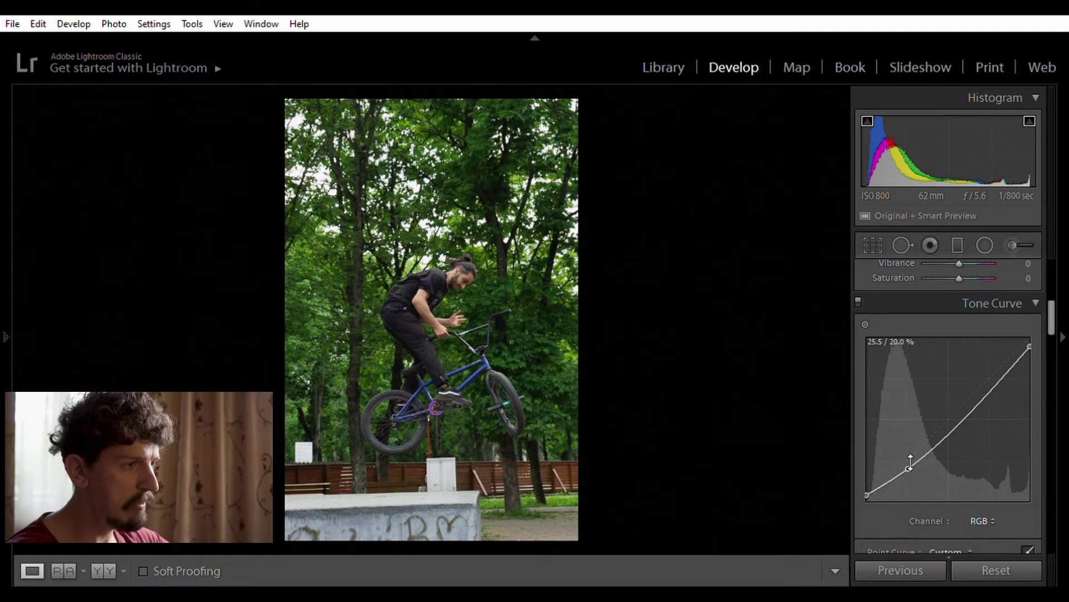
click(993, 374)
drag(992, 374, 981, 361)
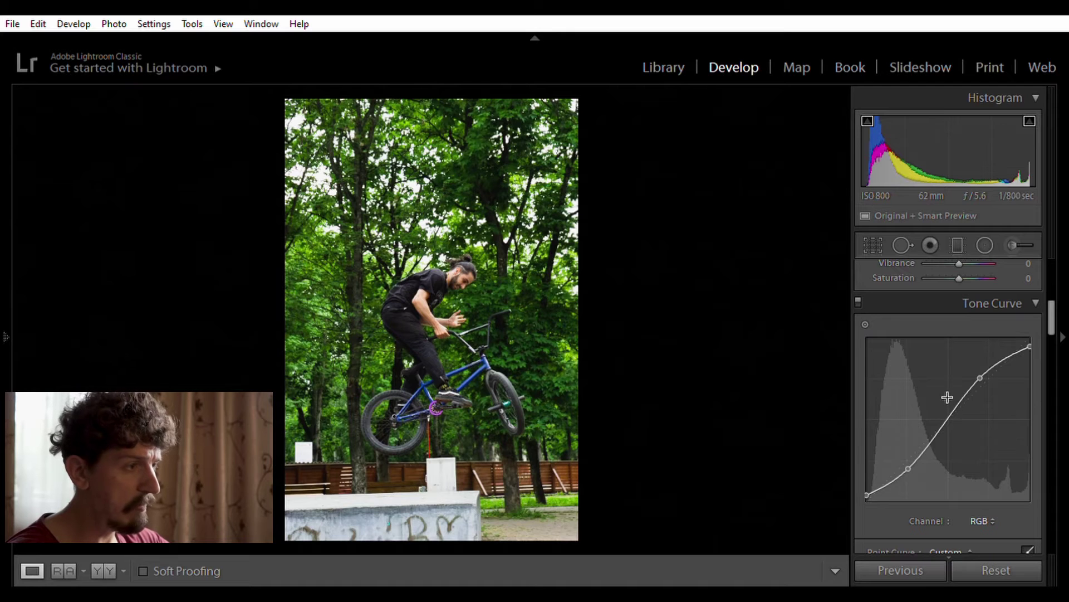
drag(978, 369, 979, 360)
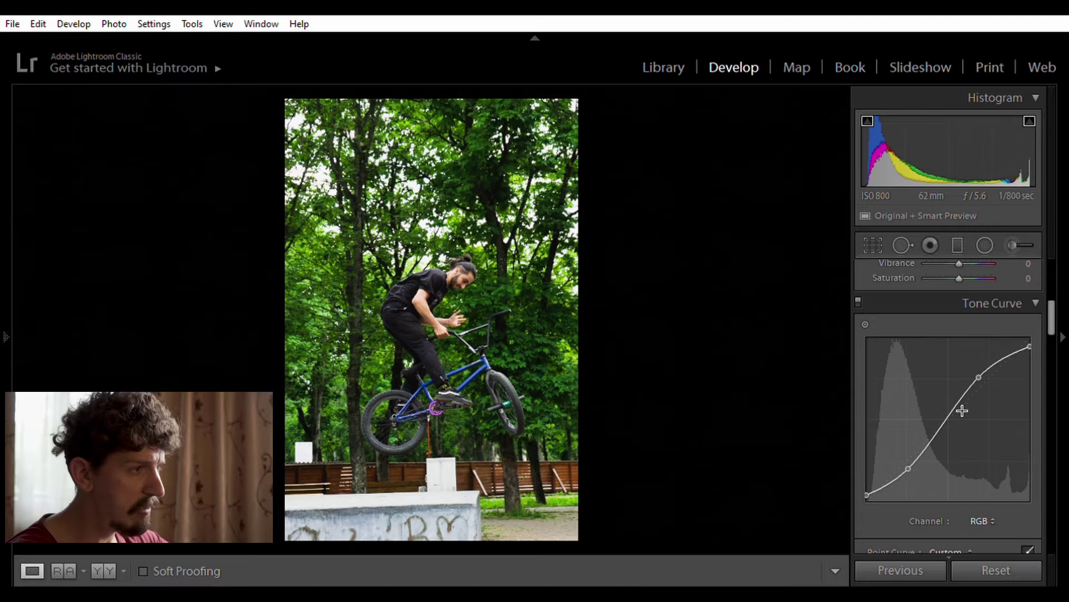
drag(949, 400, 948, 400)
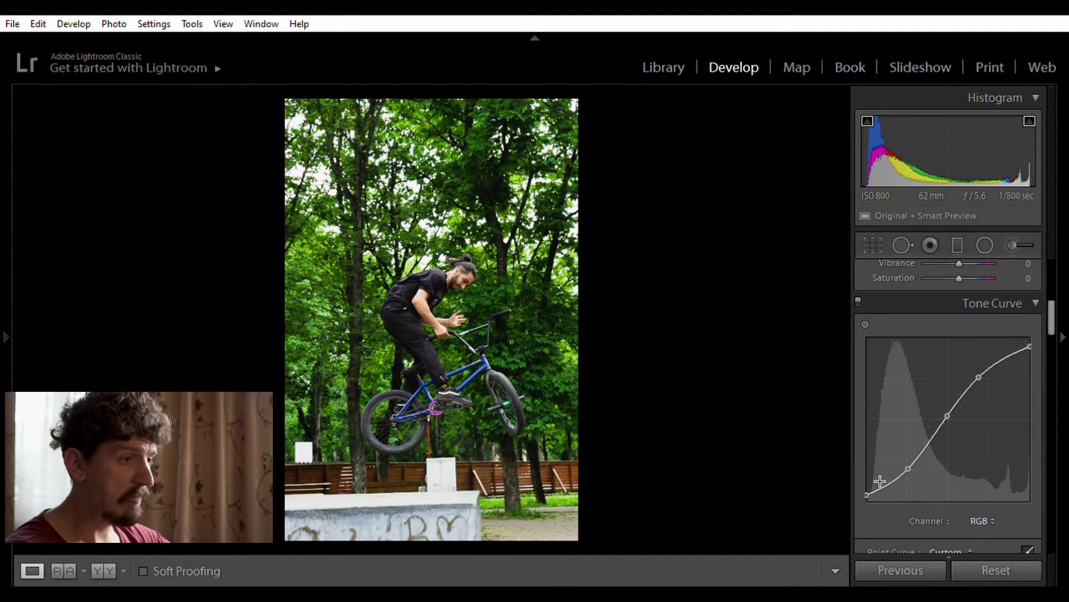
Raise the curve's black point to 7.5%, then check shadows on the hip, leg and shoe at 1:1.
drag(867, 494, 861, 475)
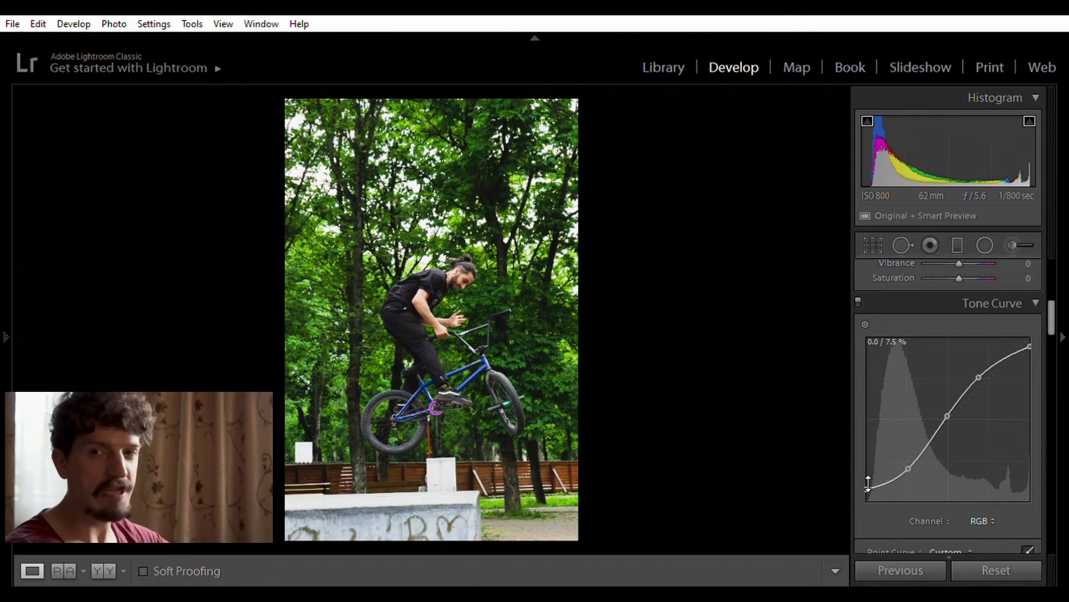
click(429, 333)
drag(429, 332, 646, 475)
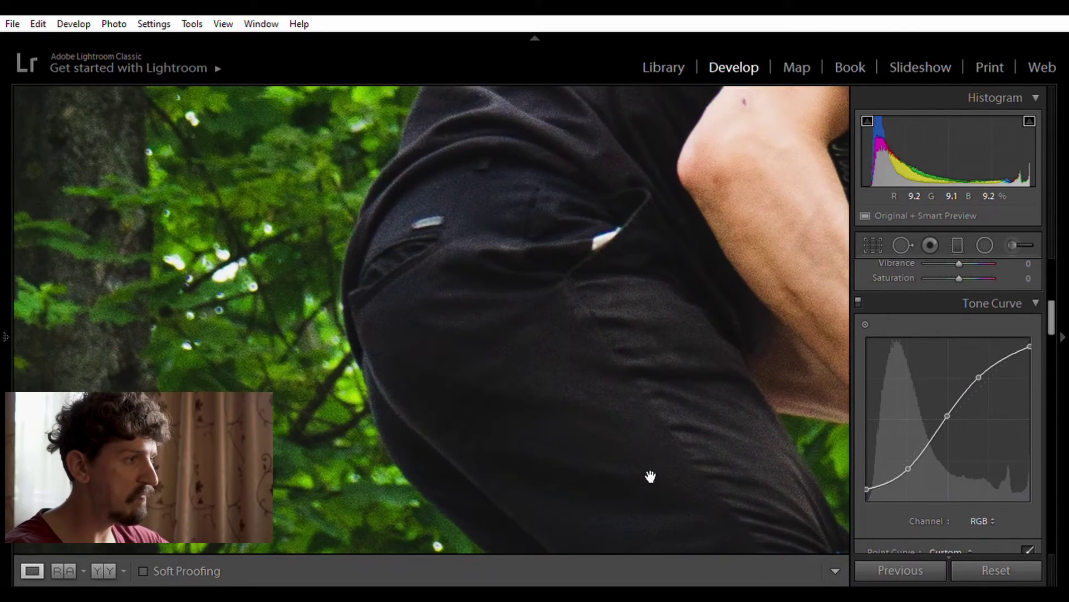
drag(651, 359, 671, 93)
drag(676, 195, 554, 289)
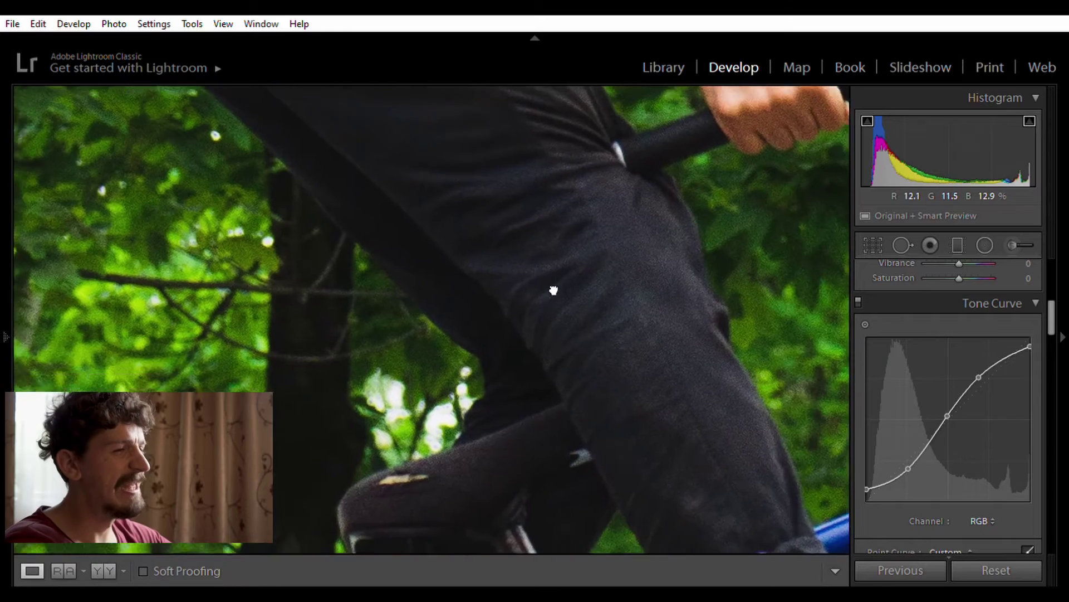
click(554, 290)
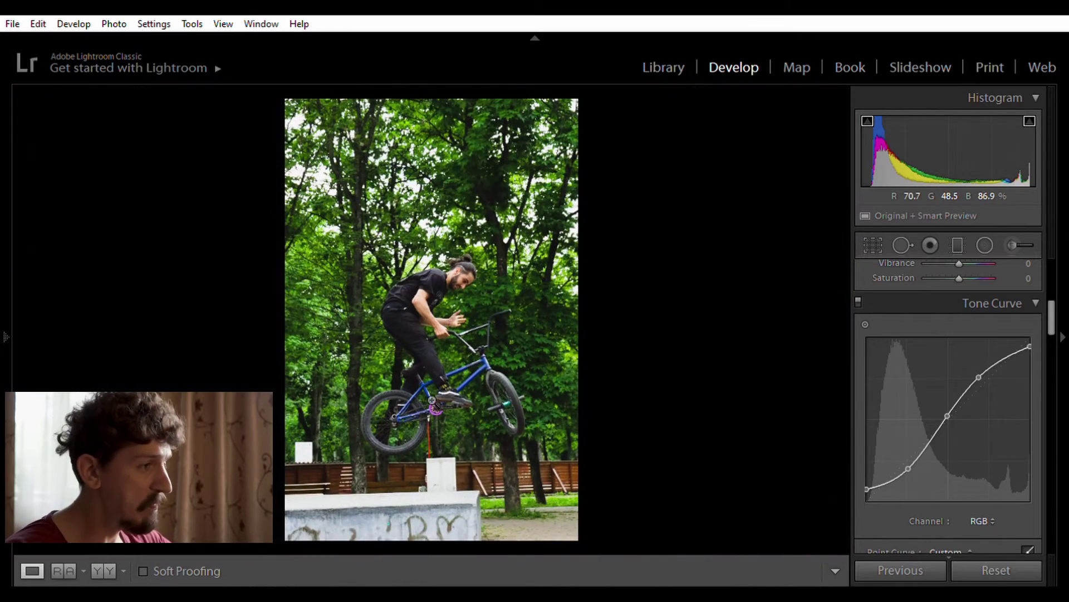
click(425, 337)
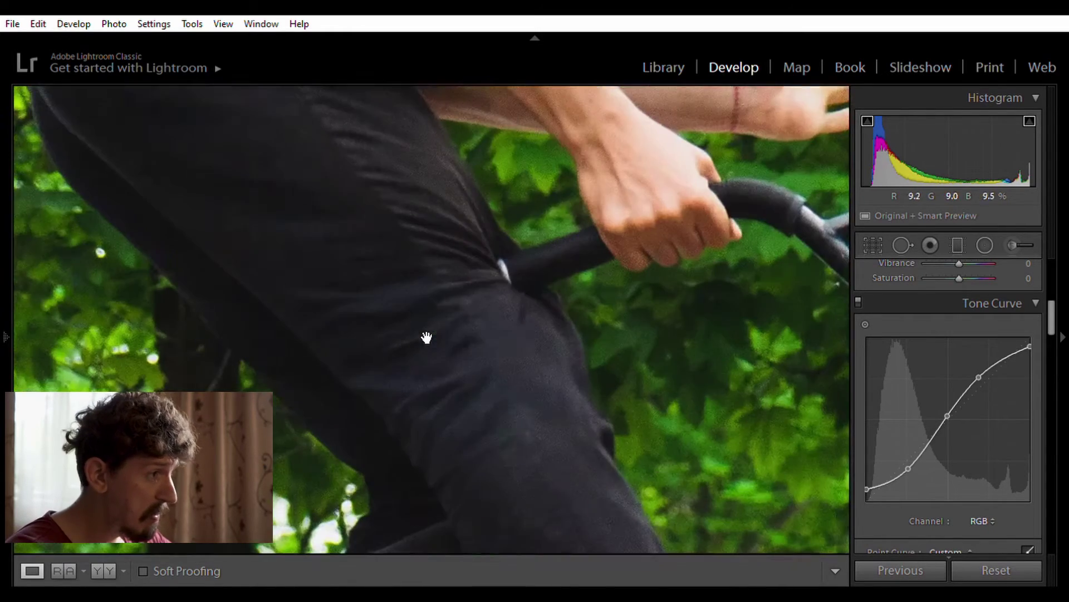
drag(479, 301, 488, 179)
drag(573, 360, 501, 219)
click(502, 219)
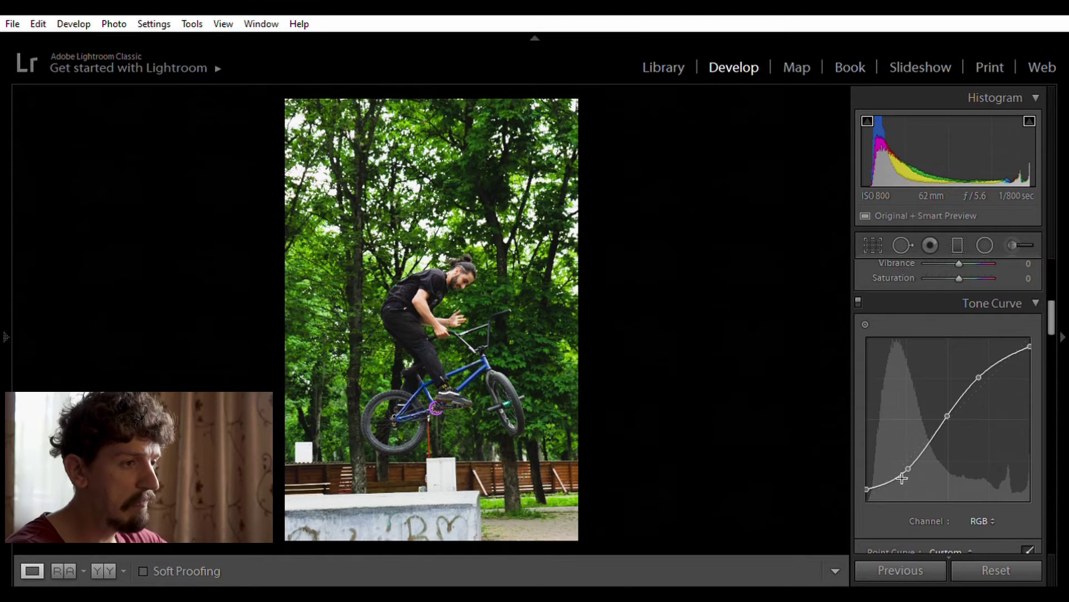
Set Vibrance to +15 and Saturation to −20, then toggle the Before view to compare.
scroll(913, 405, up, 2)
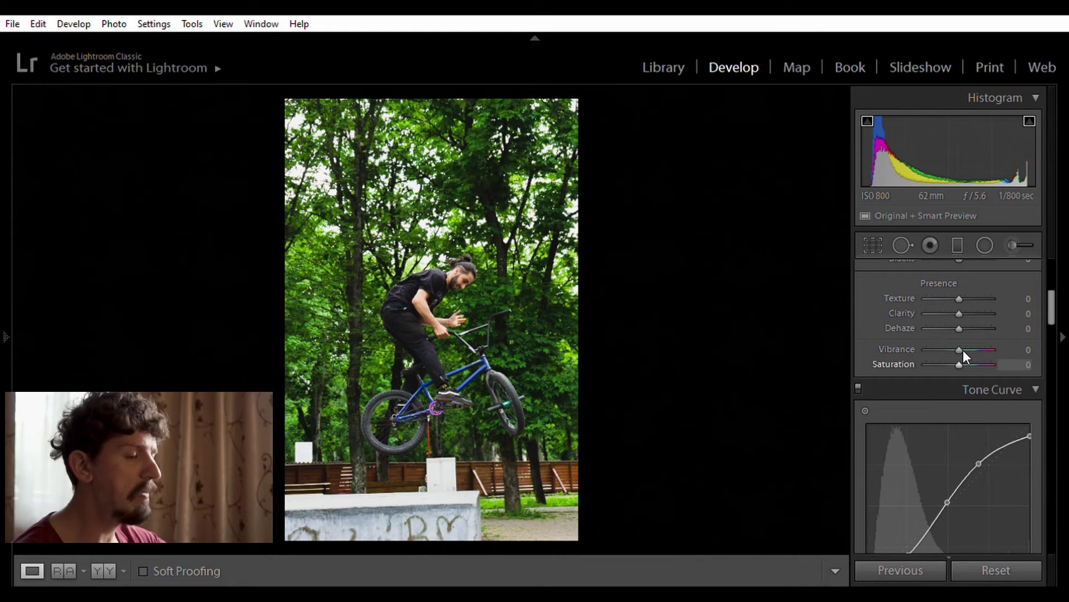
text(-15)
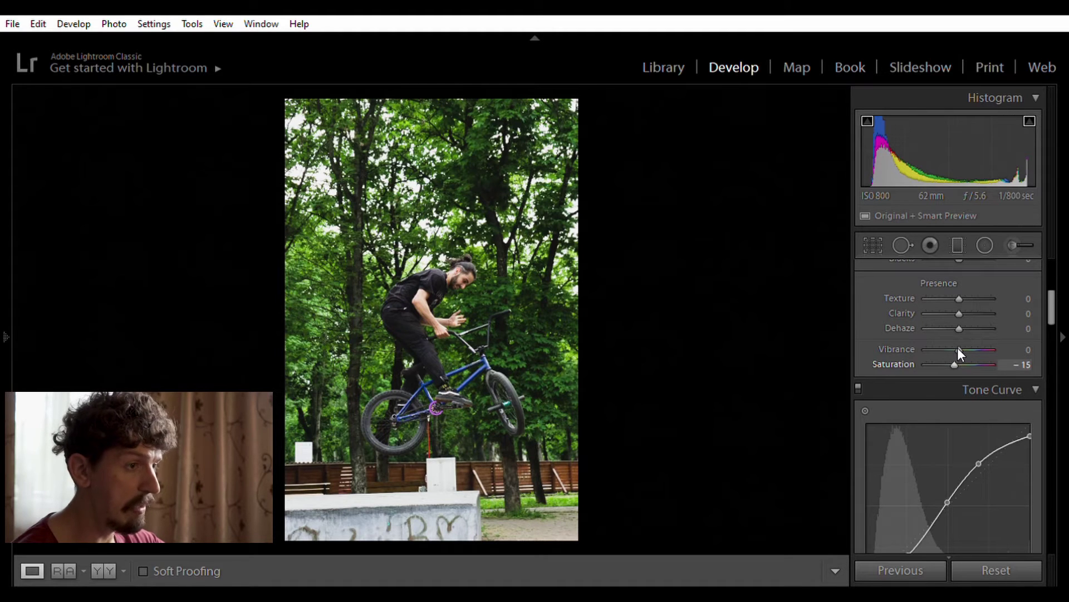
key(shift+Tab)
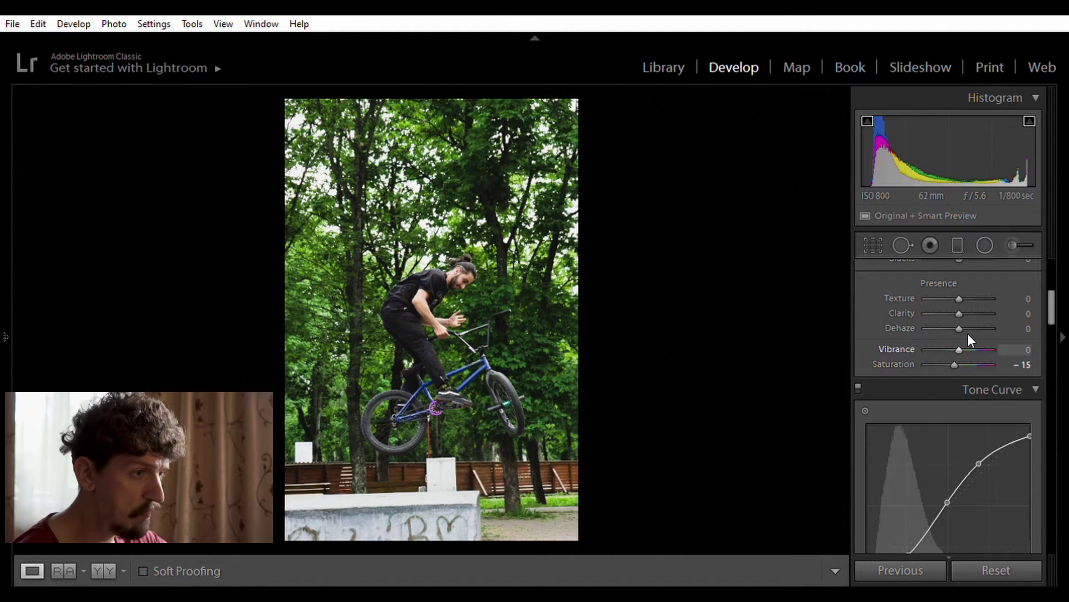
text(10)
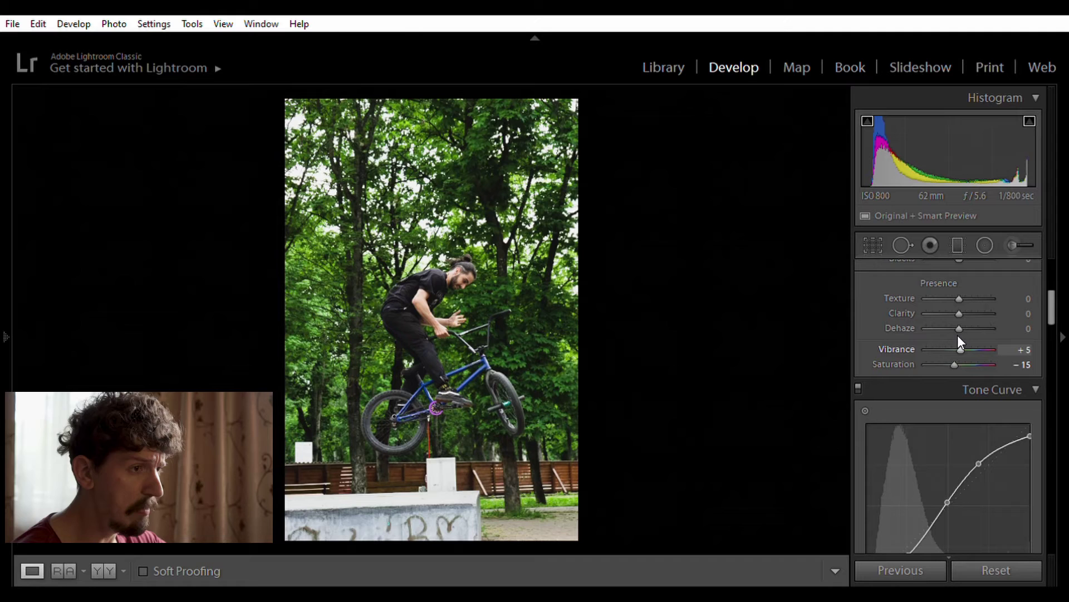
key(Return)
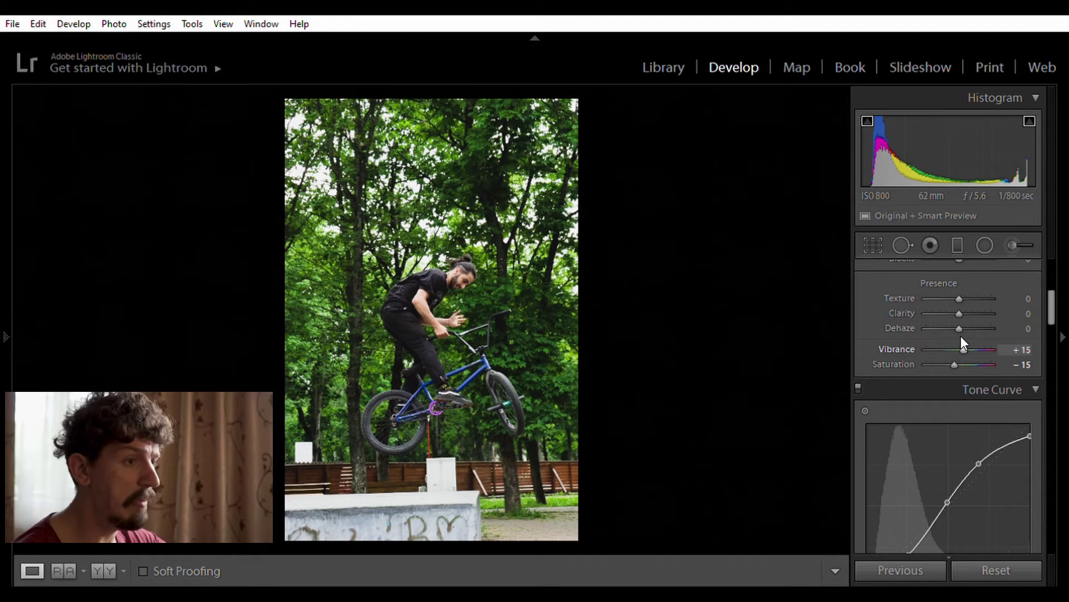
key(Return)
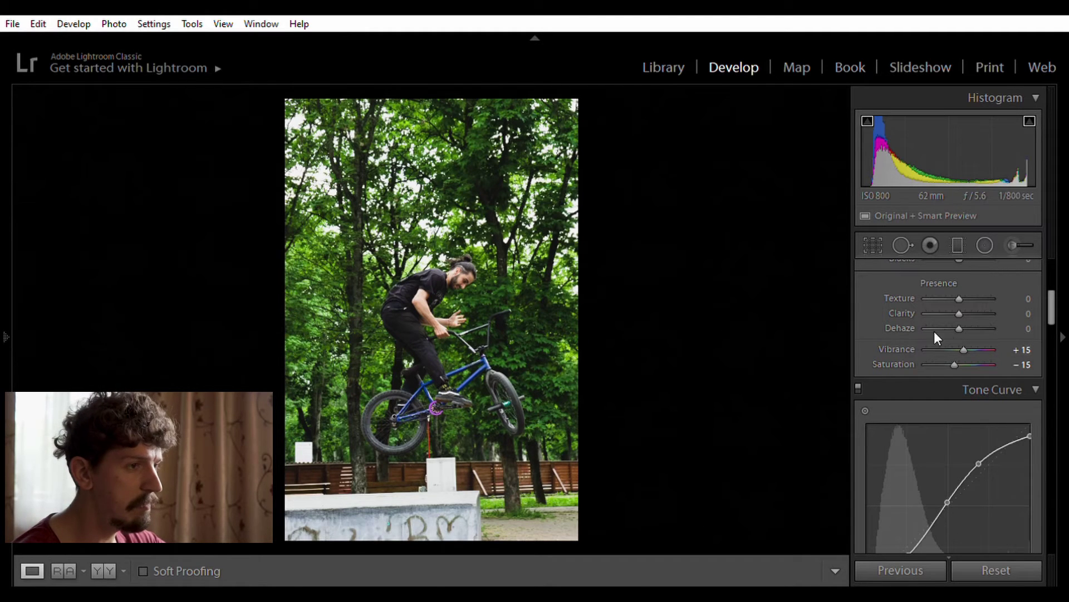
key(Down)
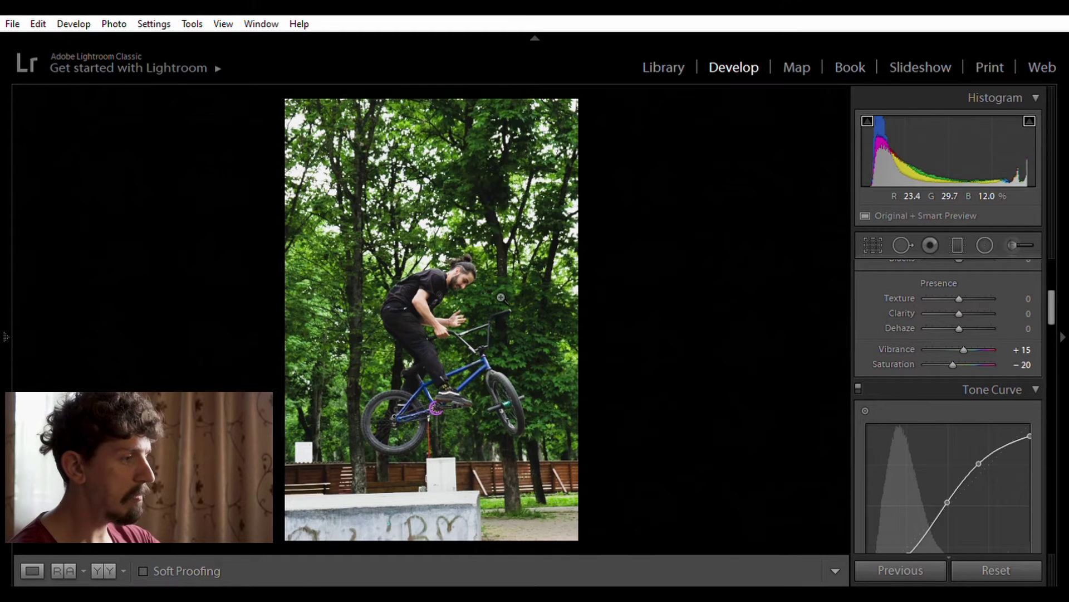
key(backslash)
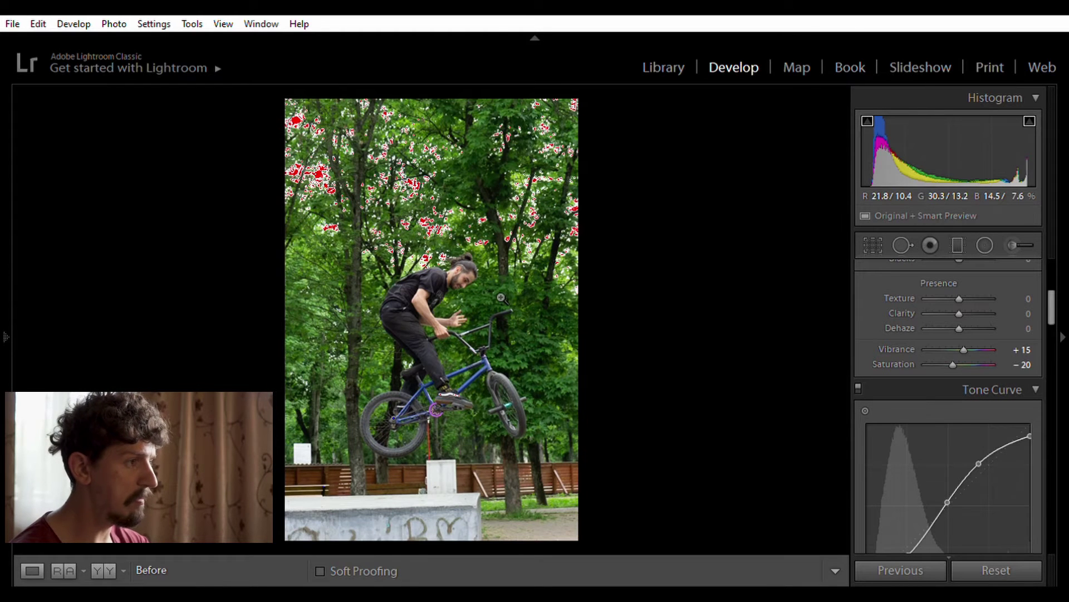
key(backslash)
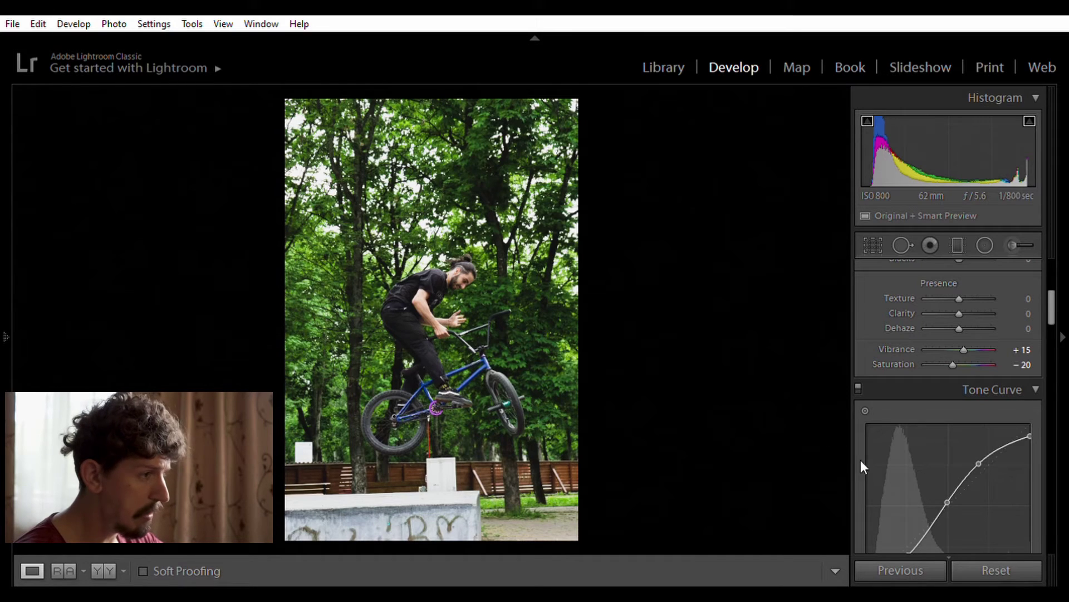
Max out highlight split-tone saturation and try hues 20, 35, 175, 100 and 50 before settling on 40.
scroll(890, 480, down, 6)
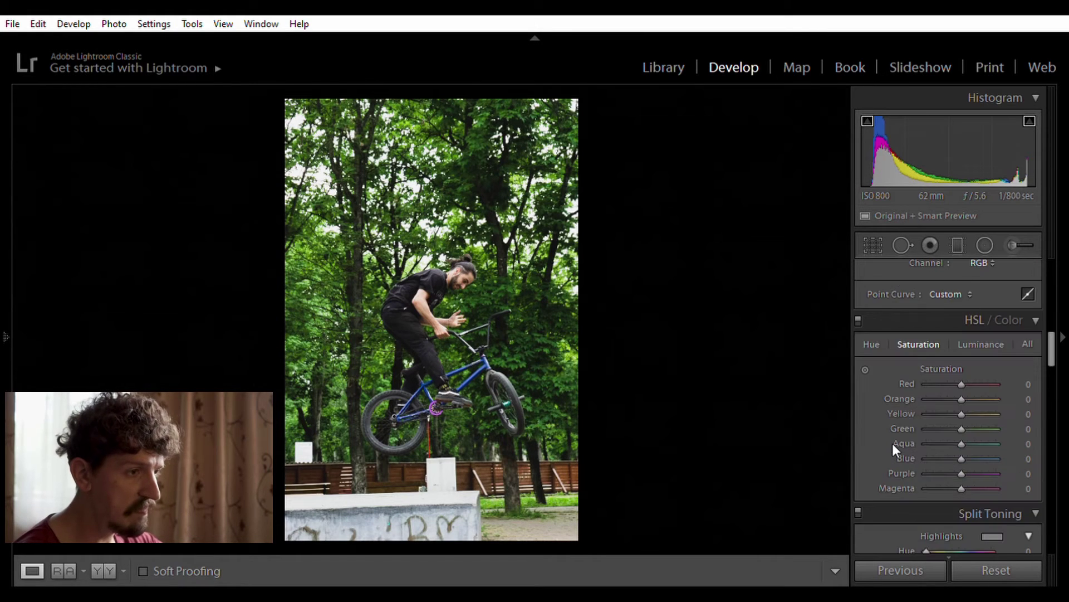
scroll(892, 443, down, 3)
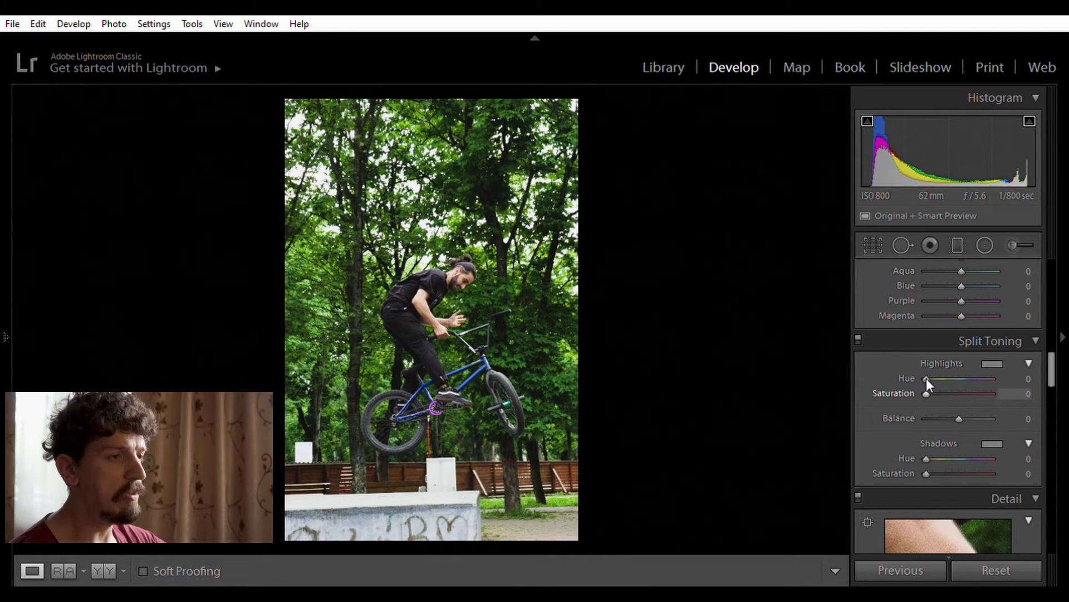
drag(927, 391, 1031, 387)
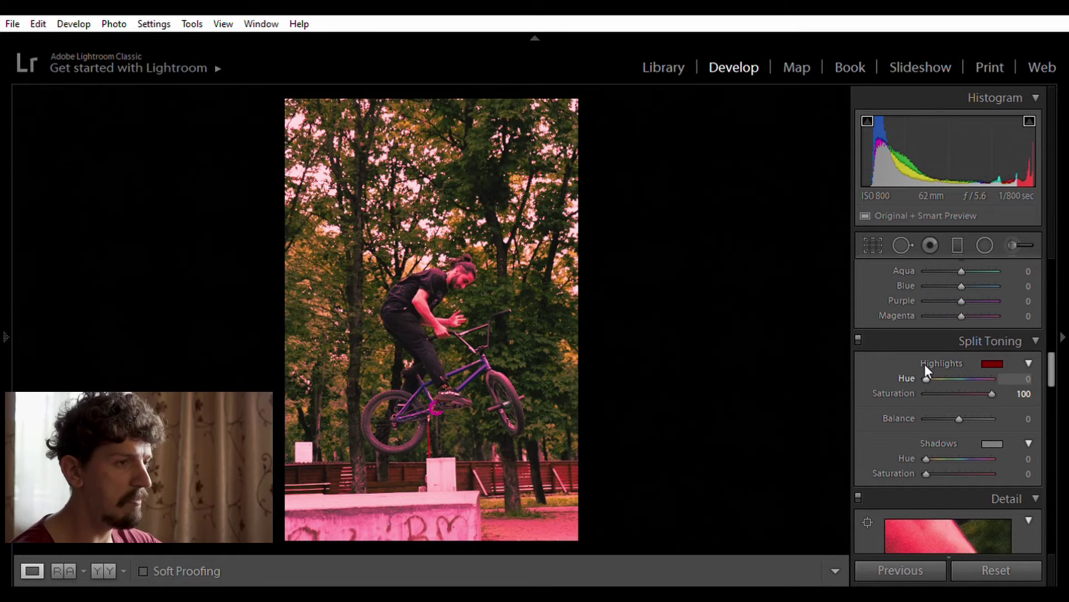
text(20)
key(Return)
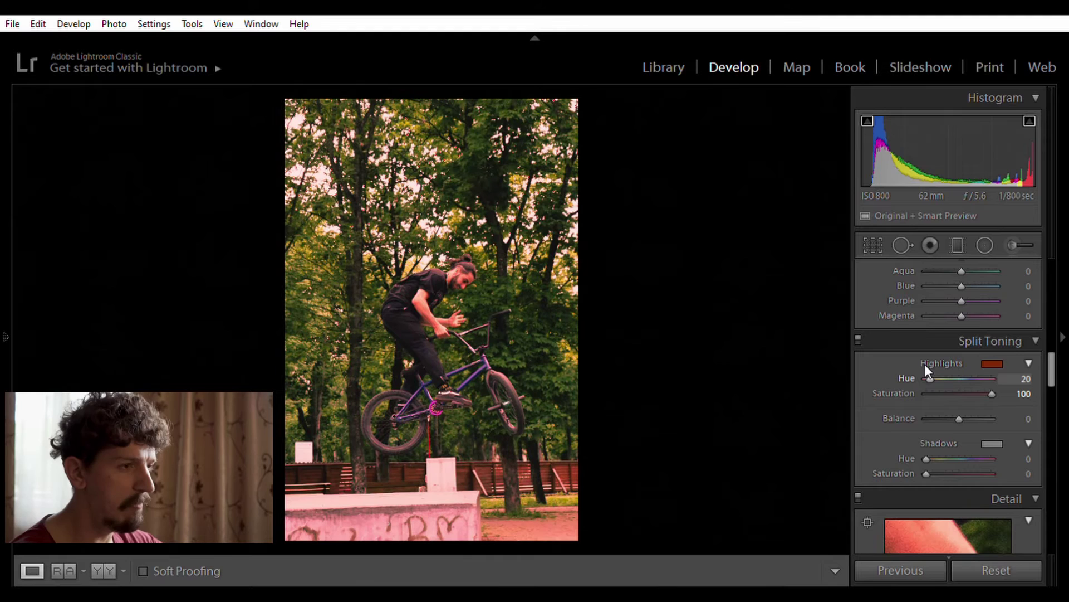
text(35)
key(Return)
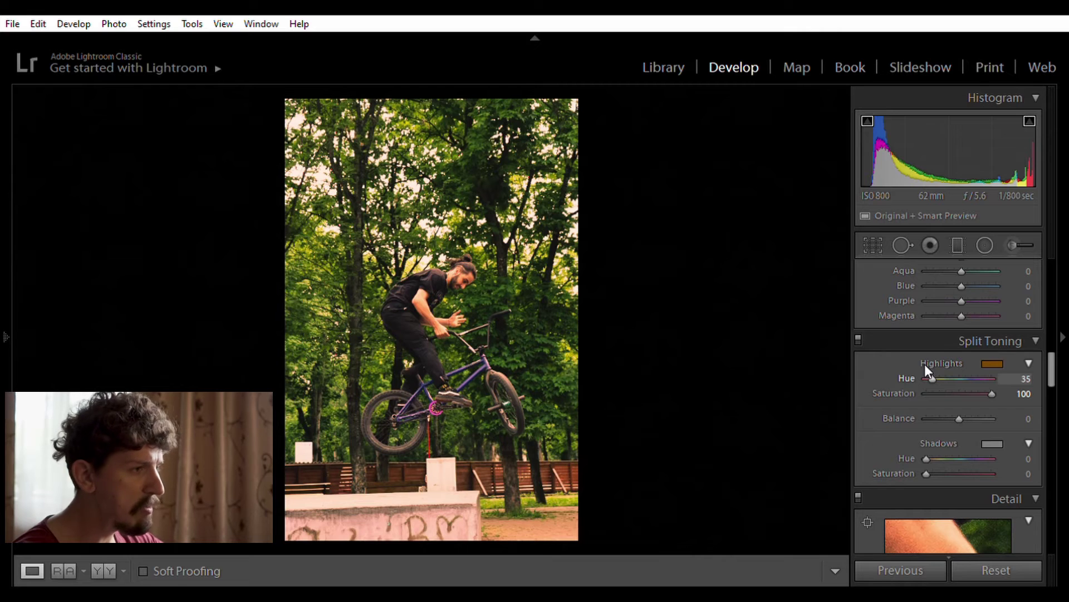
text(175)
key(Return)
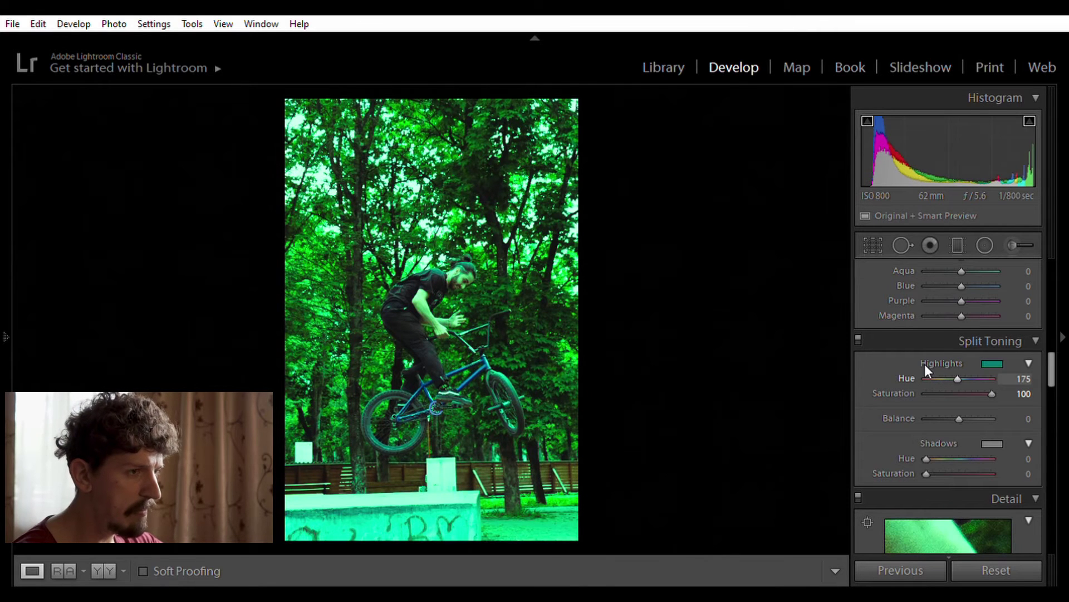
text(100)
key(Return)
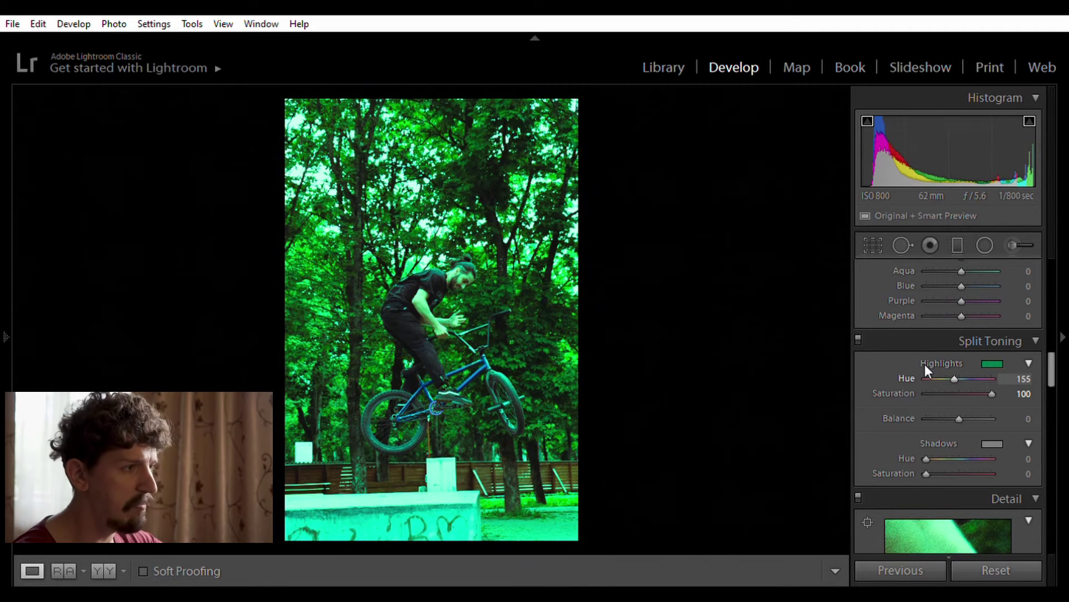
text(50)
key(Return)
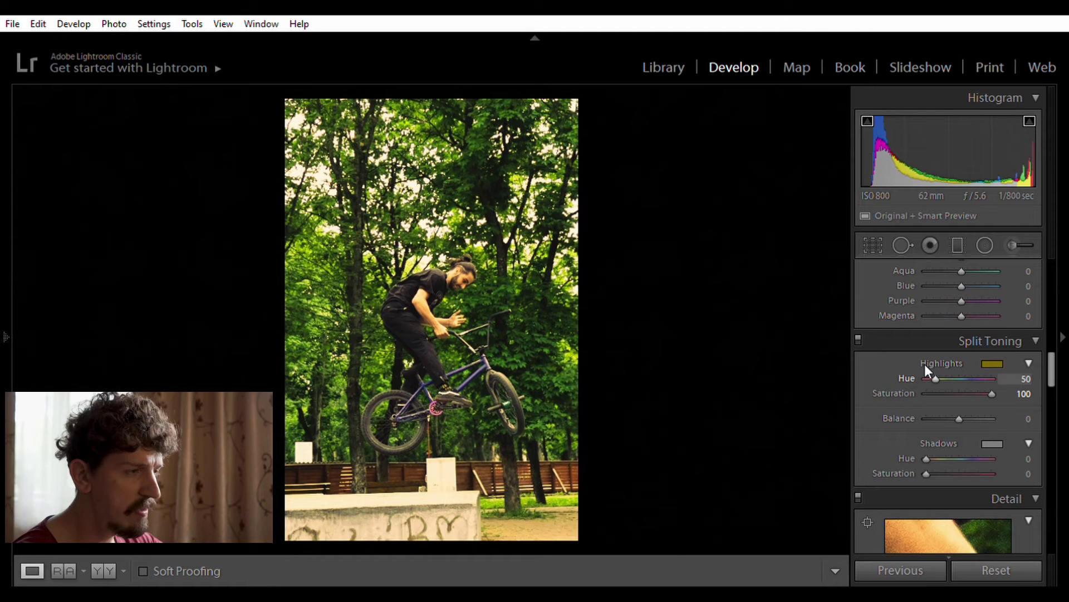
text(40)
key(Return)
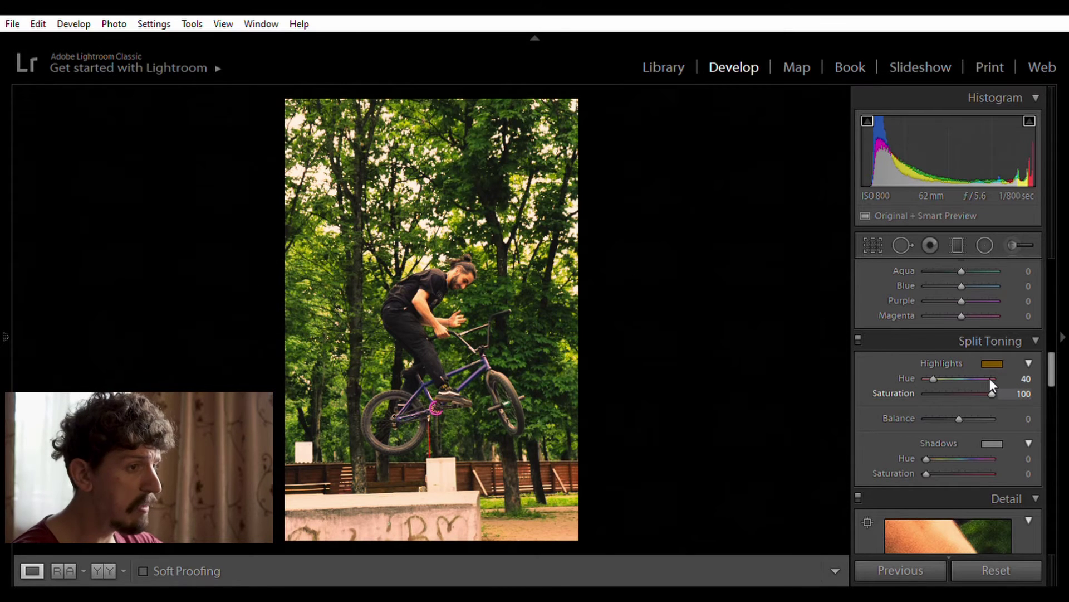
Bring highlight tint saturation down to 20, judging the rider's face at 1:1.
text(50)
key(Return)
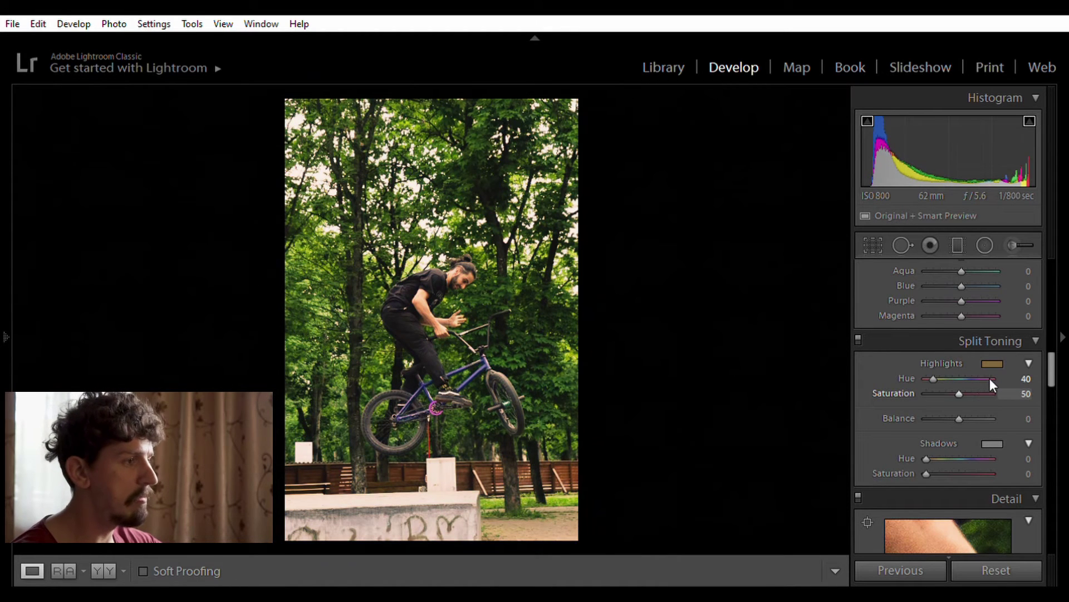
text(25)
key(Return)
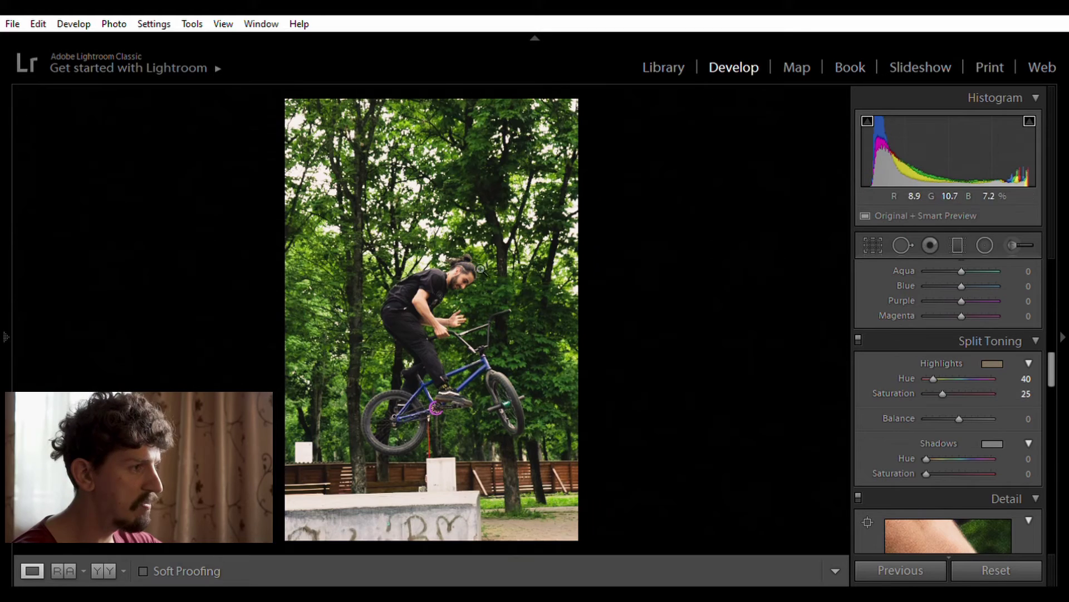
click(466, 267)
drag(466, 267, 513, 112)
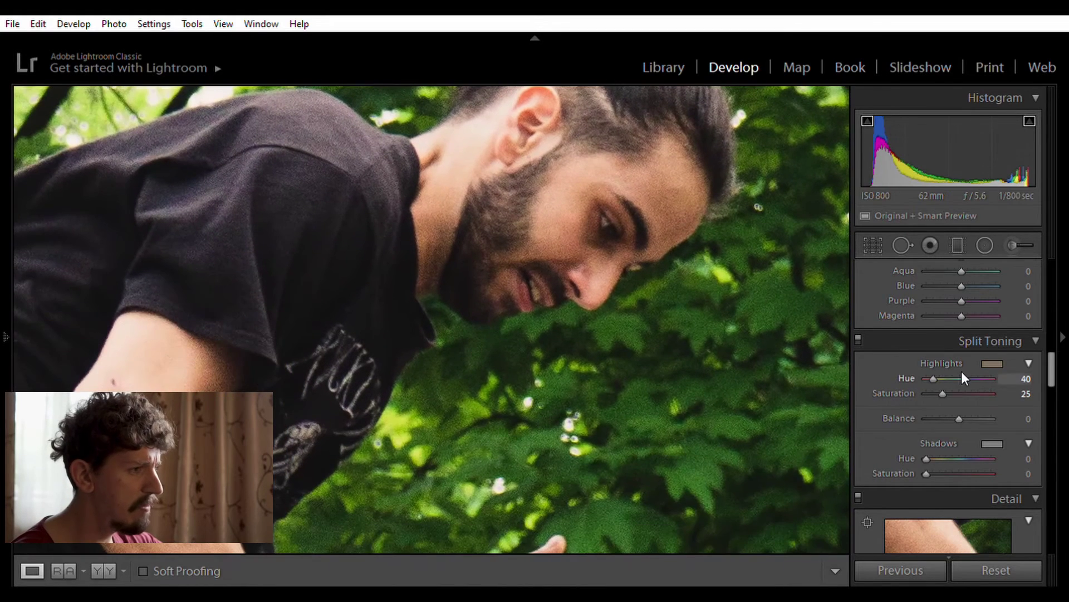
double_click(917, 392)
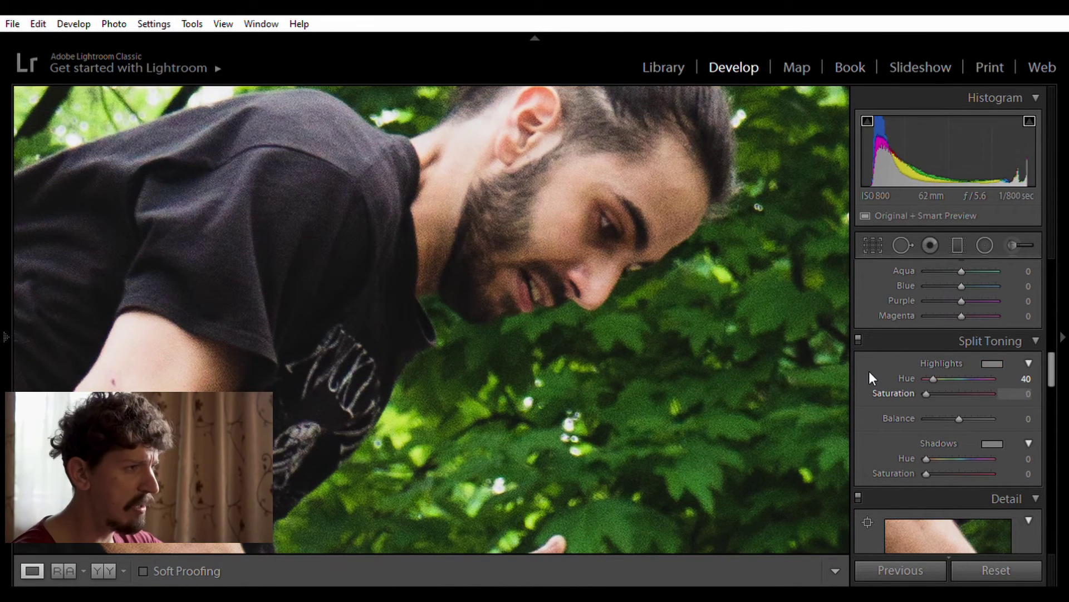
key(shift+Up)
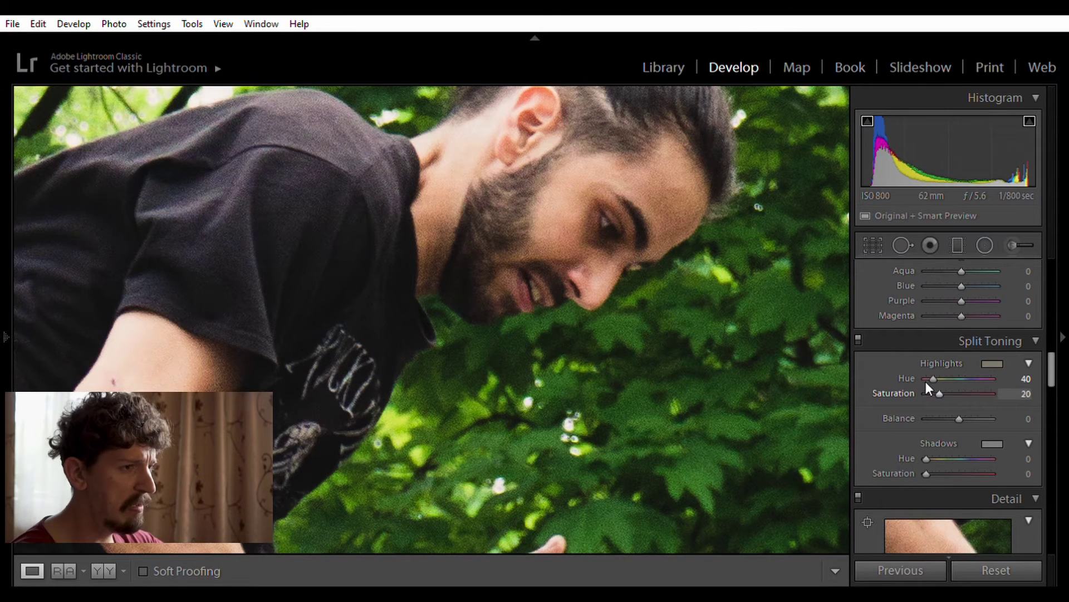
key(shift+Up)
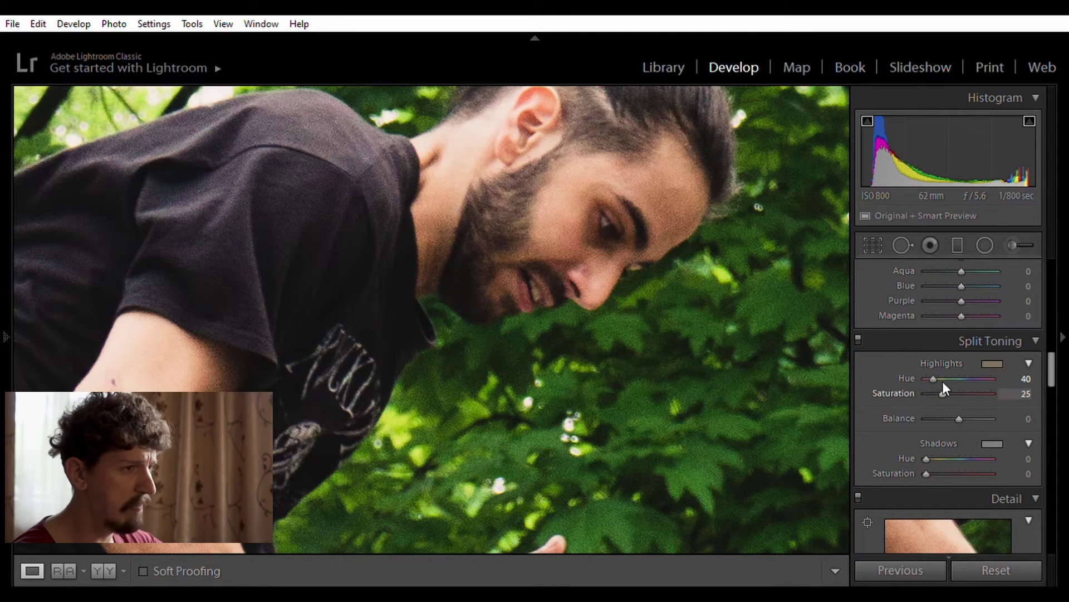
key(shift+Down)
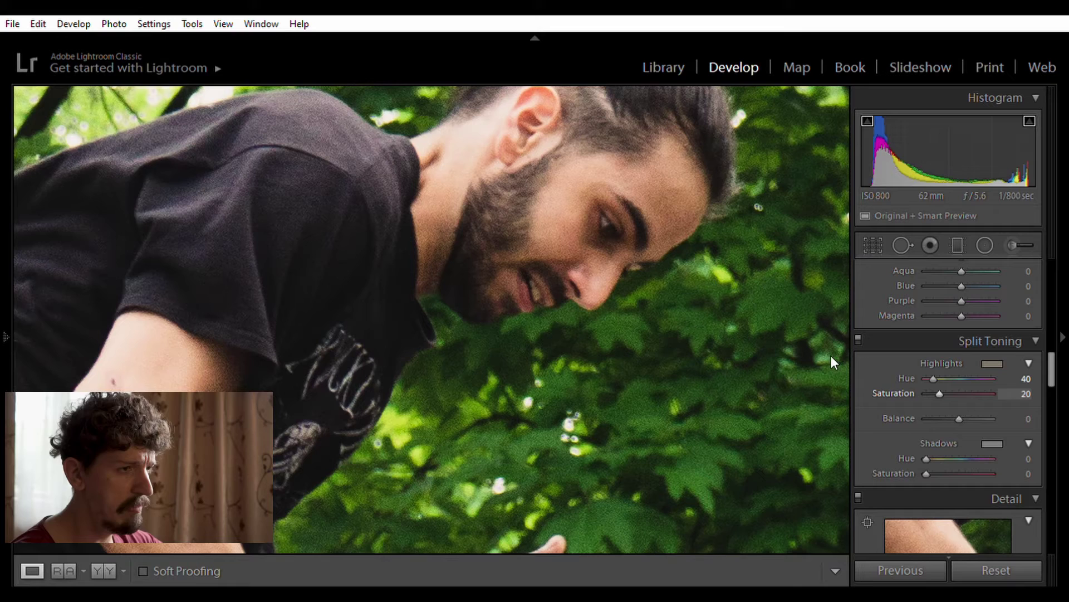
drag(427, 310, 507, 364)
click(371, 281)
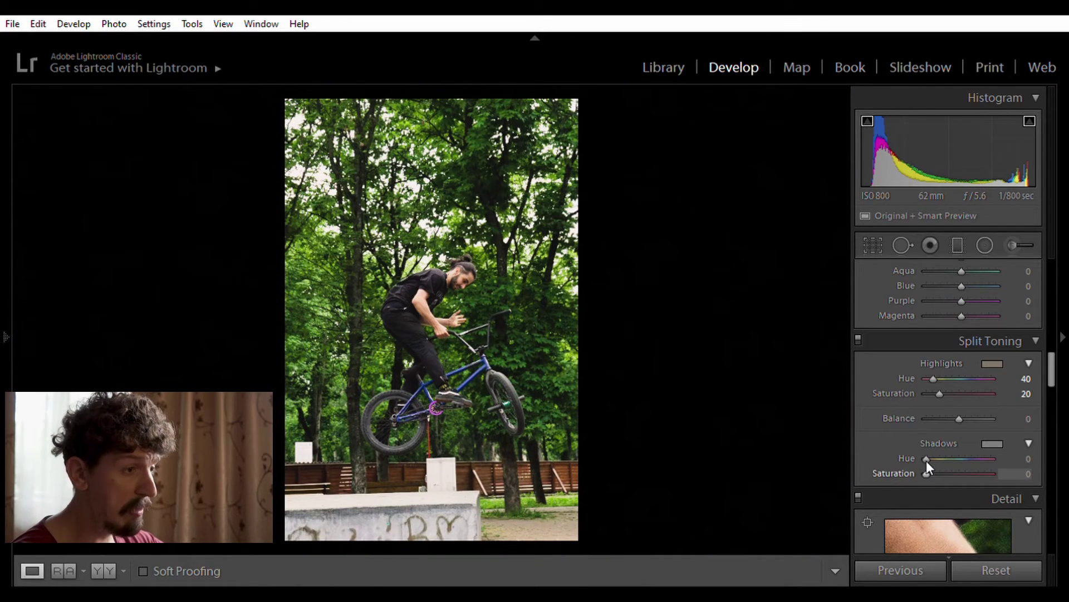
Give the shadows a teal tint at Hue 180, Saturation 10, then compare with the original.
drag(926, 473, 1048, 470)
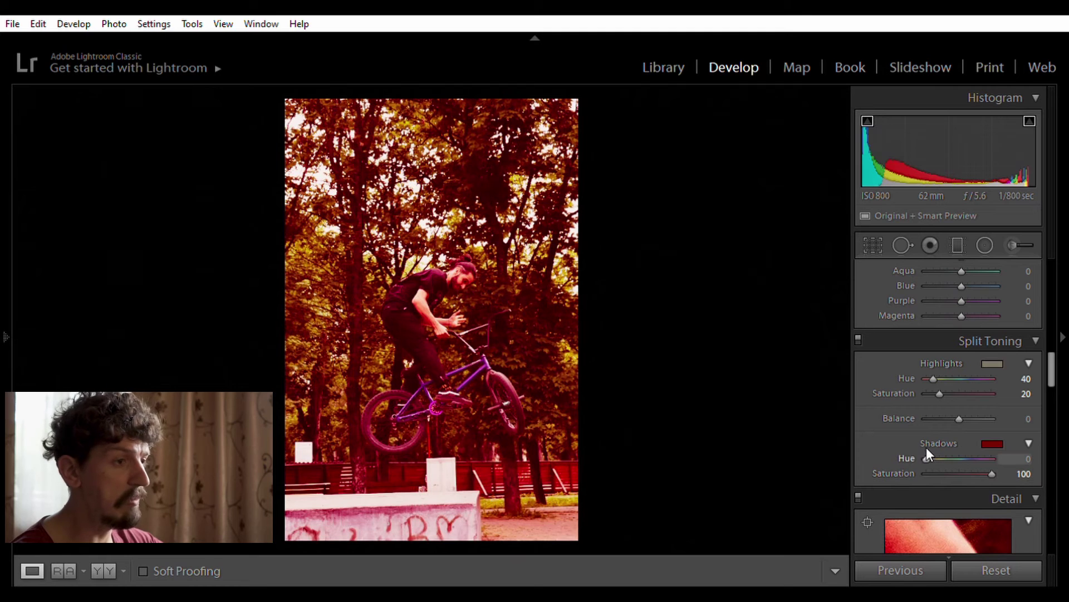
scroll(931, 451, up, 10)
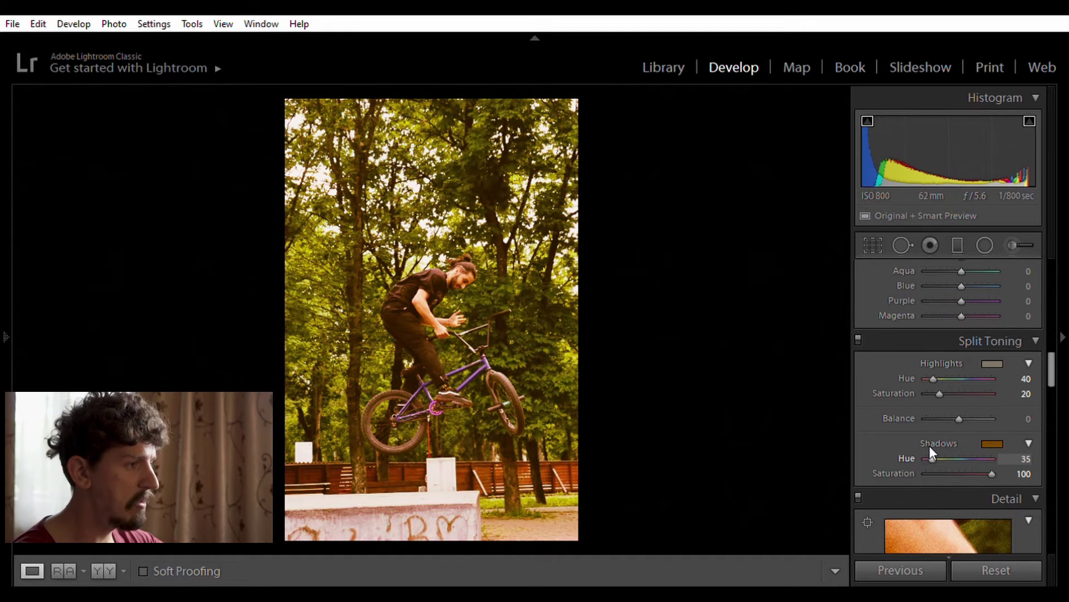
scroll(931, 448, up, 12)
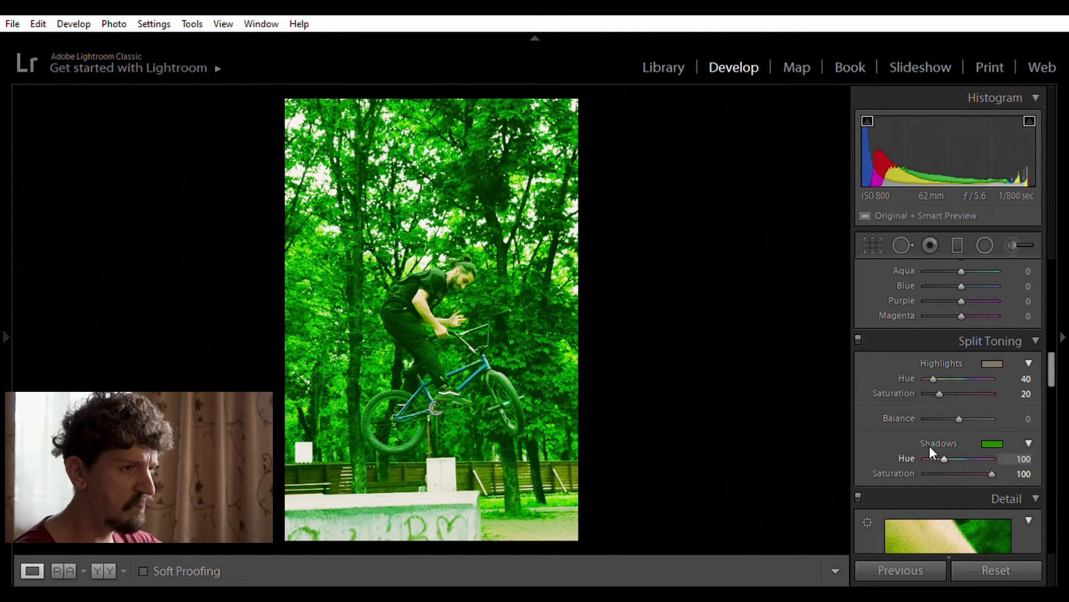
scroll(930, 446, up, 2)
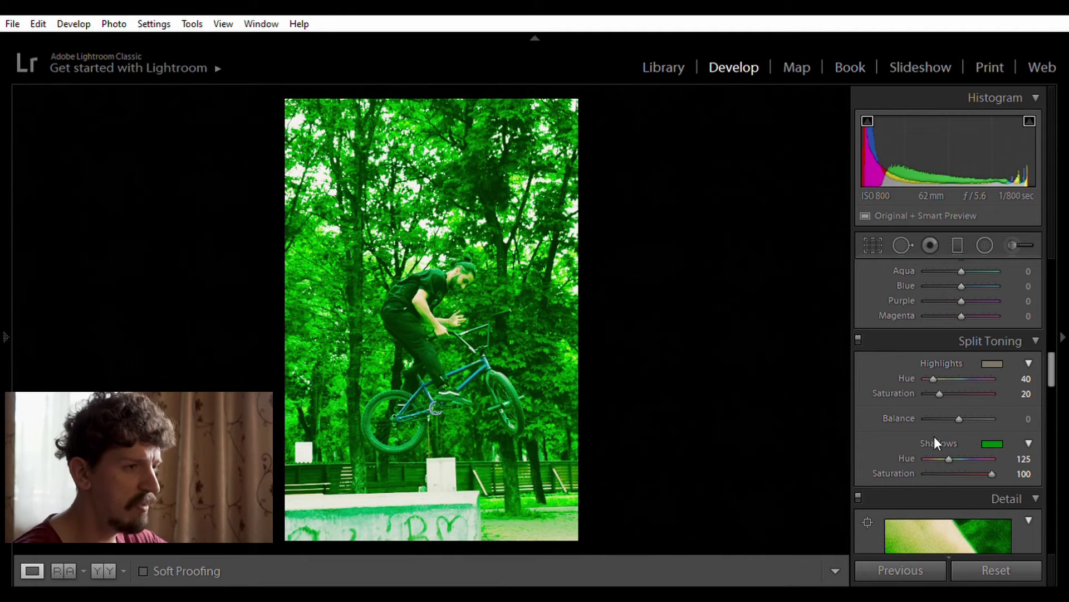
scroll(950, 438, up, 7)
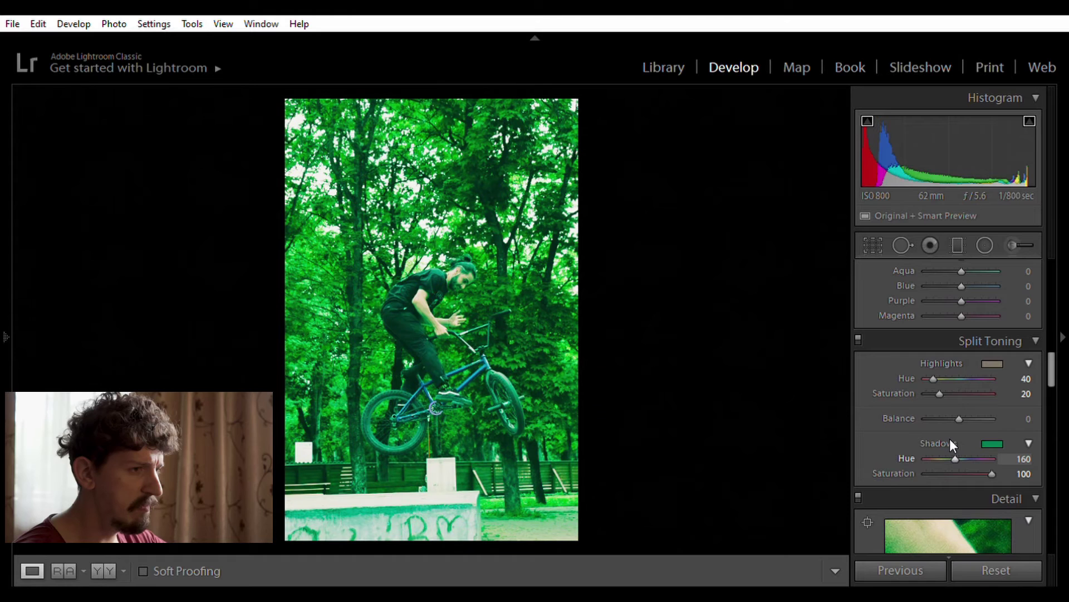
scroll(950, 439, up, 6)
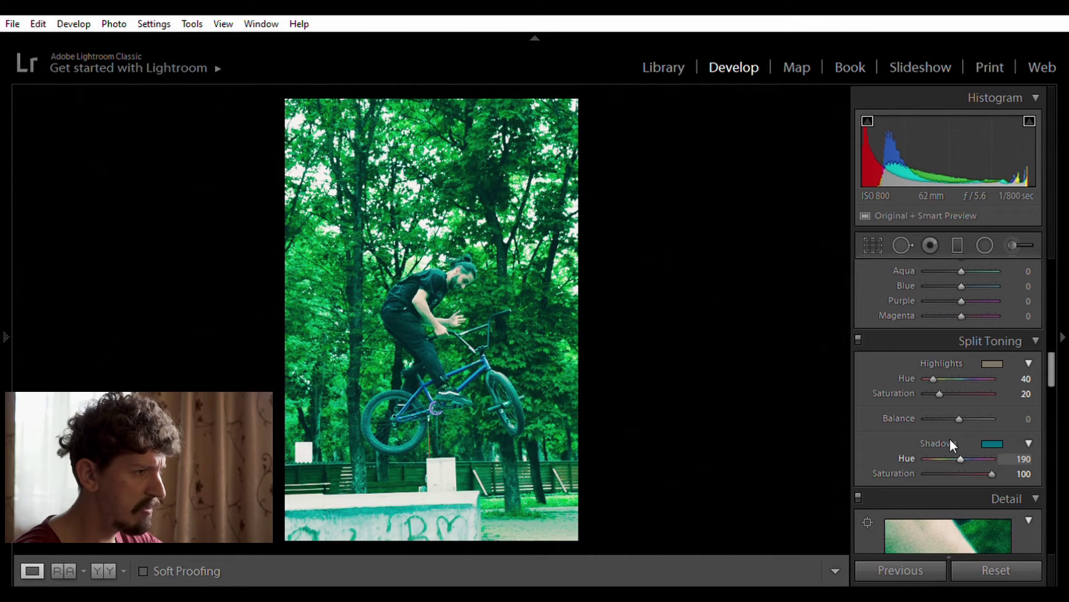
scroll(950, 439, down, 2)
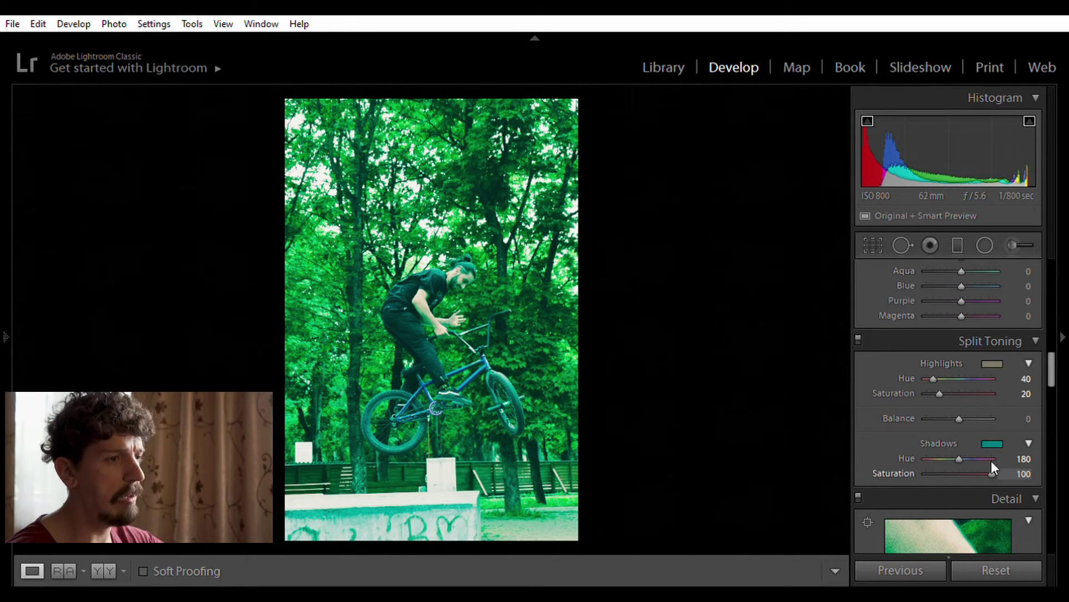
scroll(991, 464, down, 13)
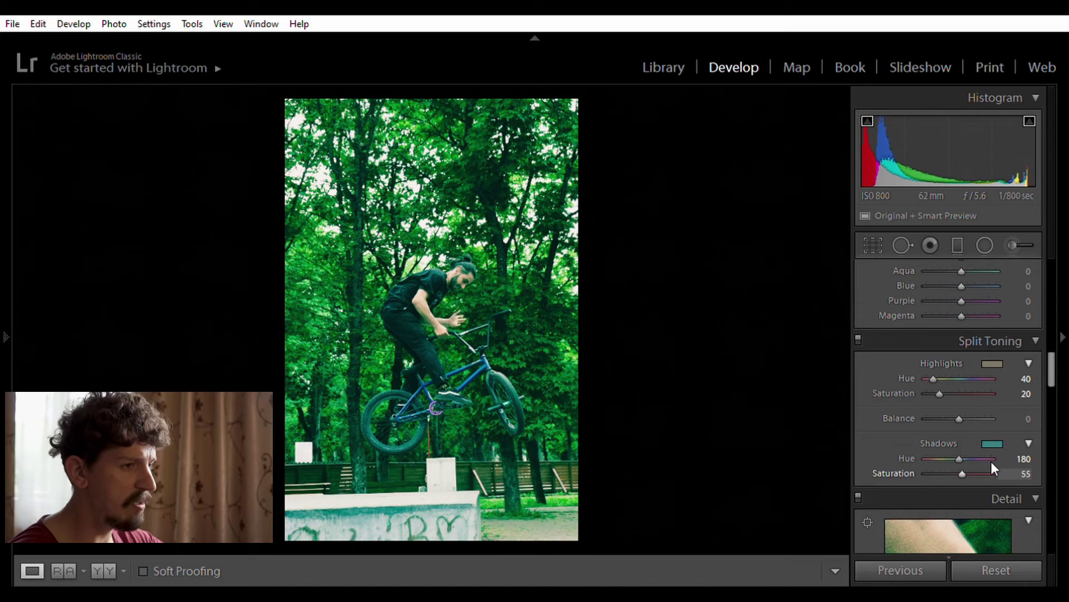
scroll(990, 468, down, 5)
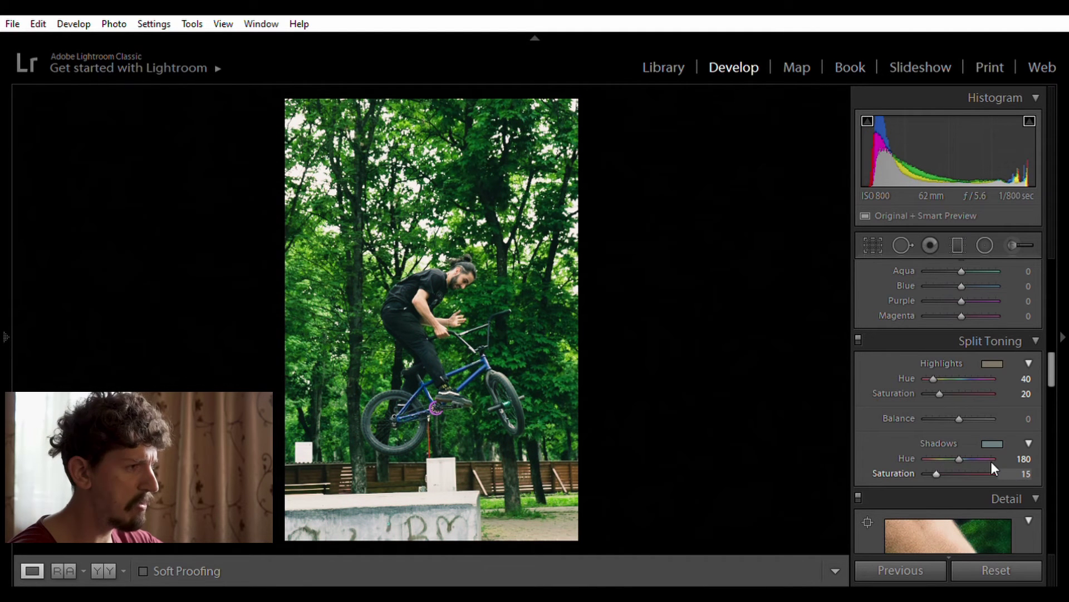
scroll(991, 461, down, 2)
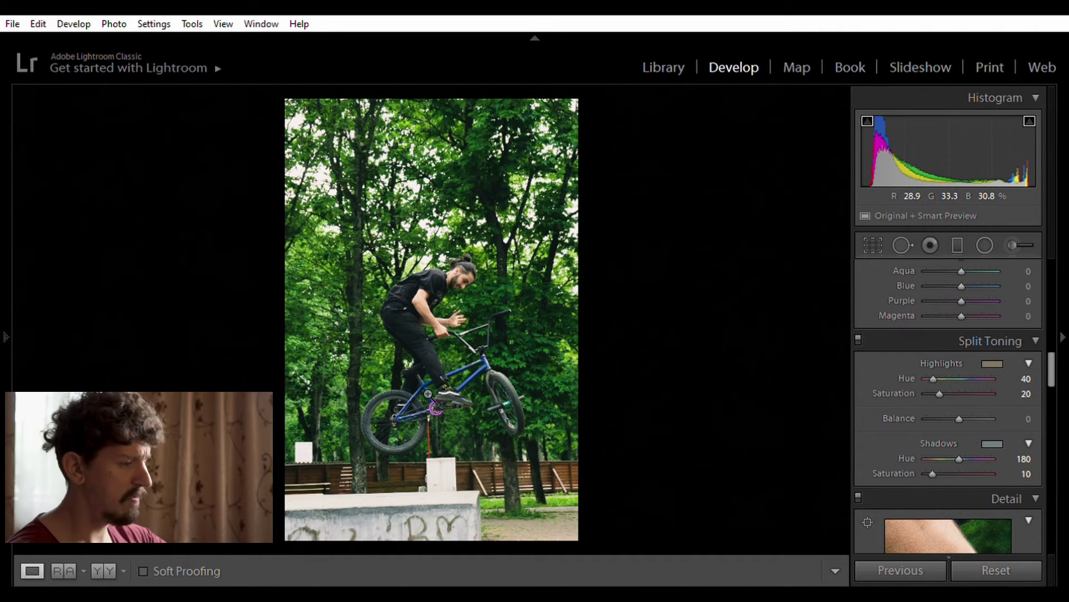
key(backslash)
key(backslash)
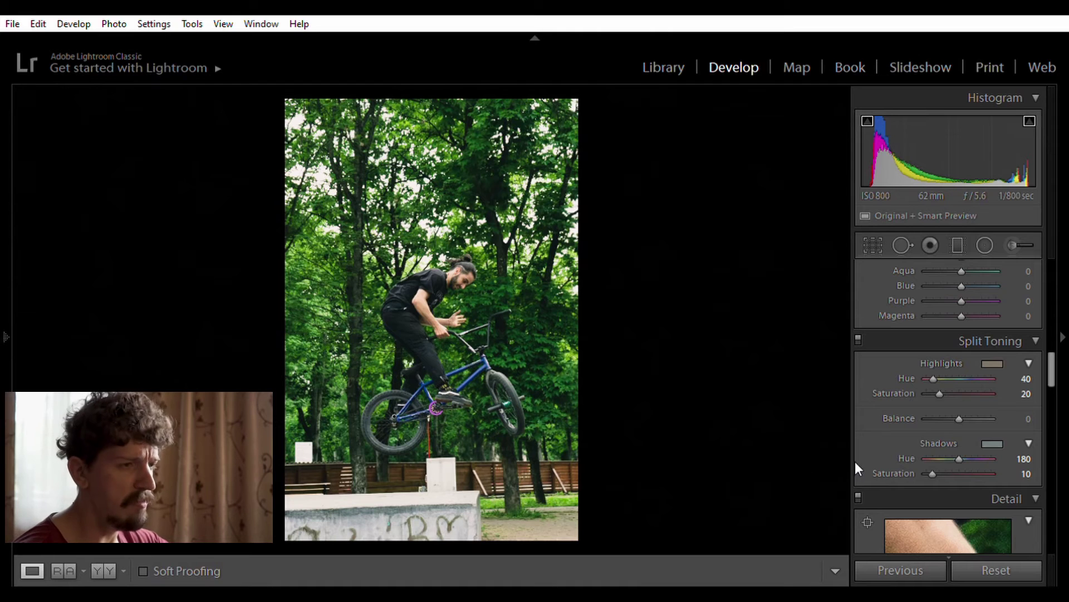
Check the rider's face at 1:1, return to Fit, and scroll down to the Effects panel.
scroll(884, 433, down, 6)
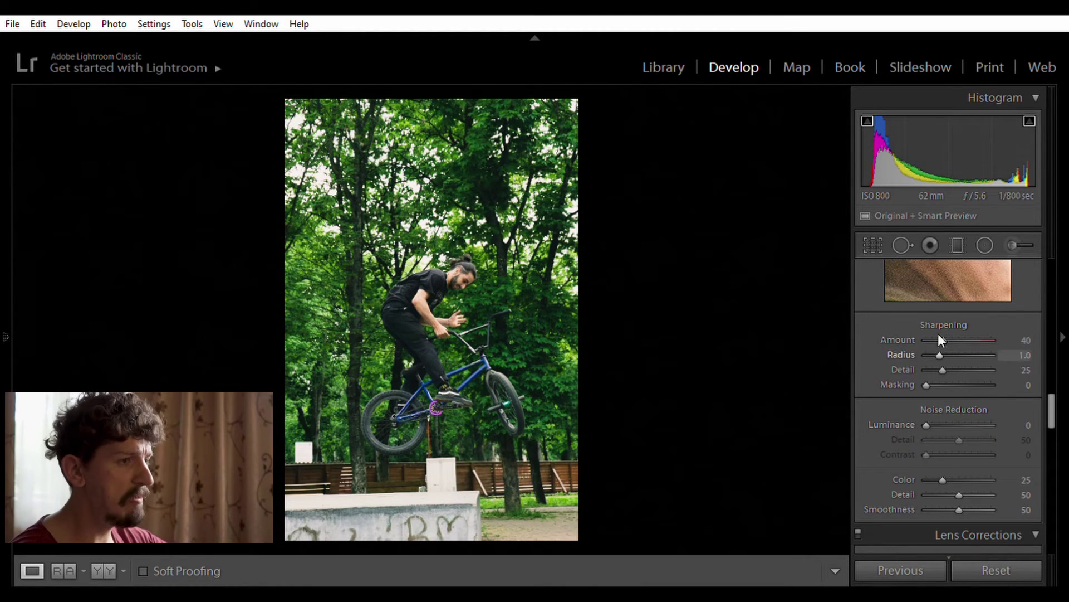
click(531, 290)
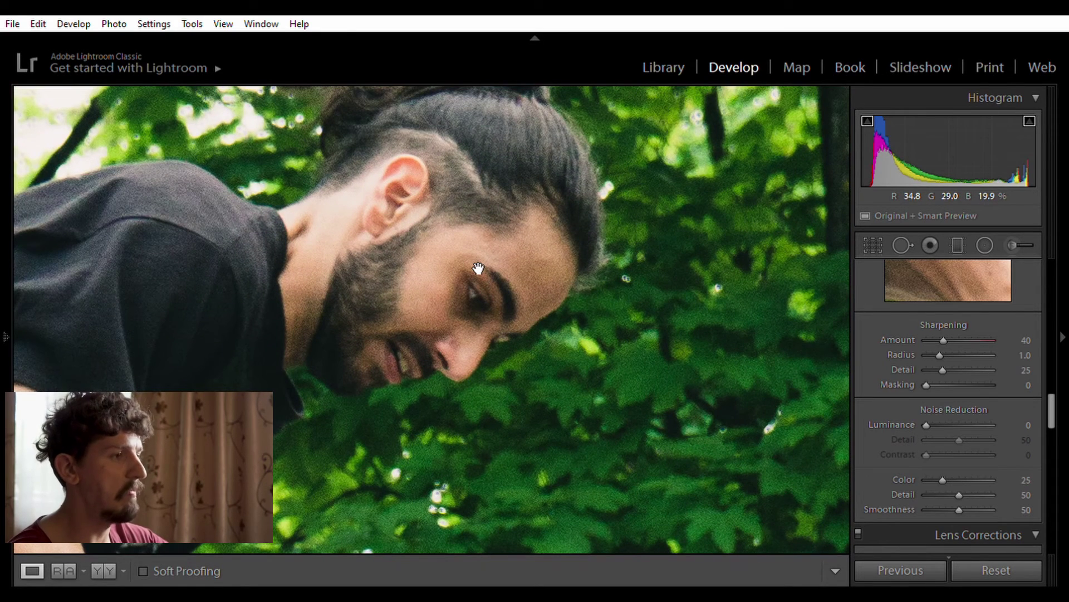
click(577, 357)
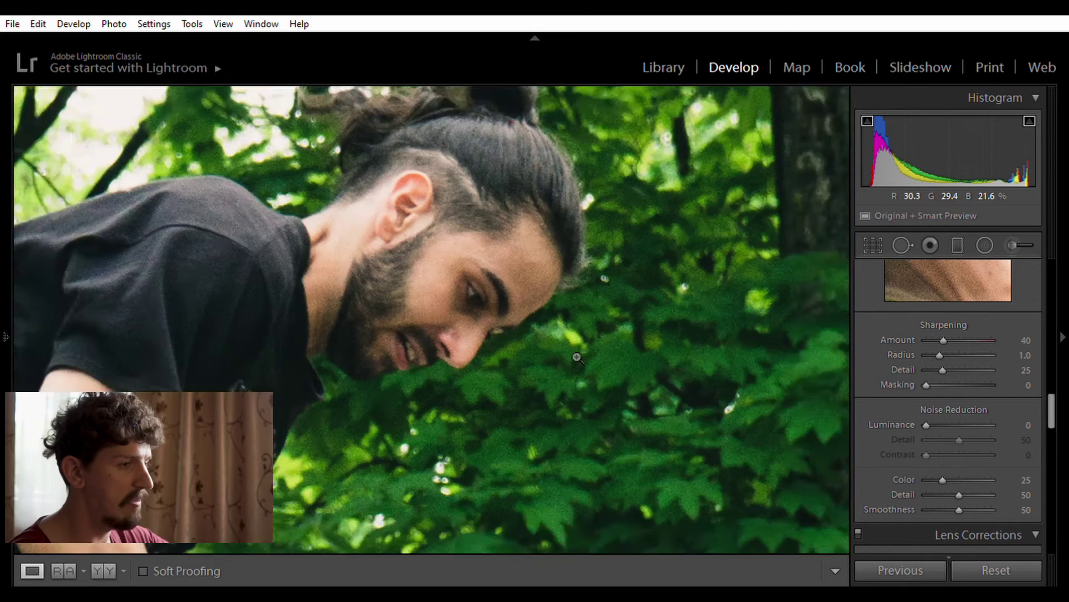
scroll(898, 402, down, 3)
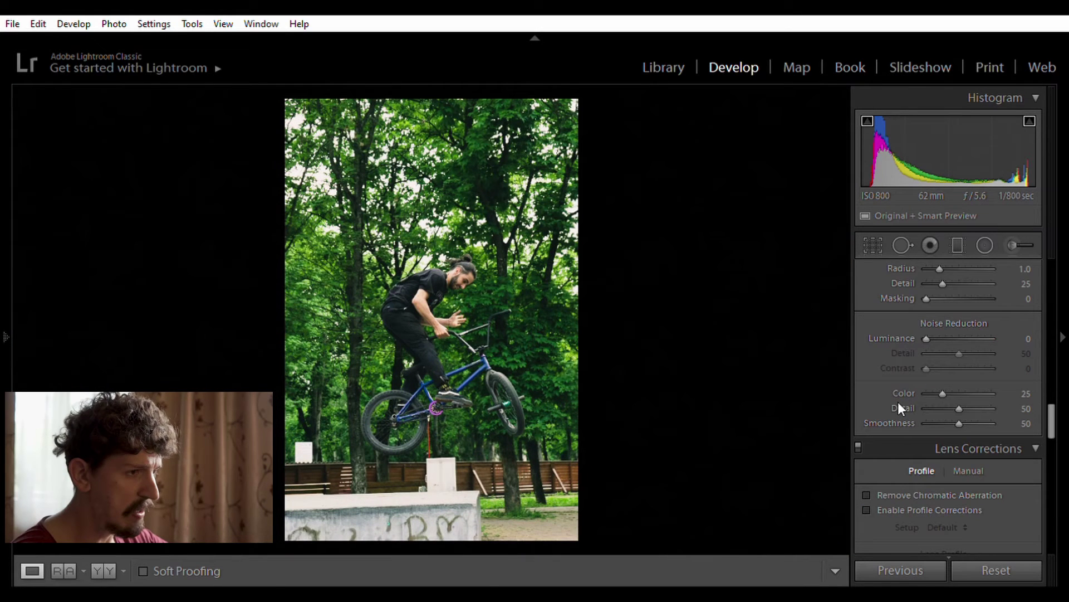
scroll(901, 403, down, 3)
scroll(901, 423, down, 8)
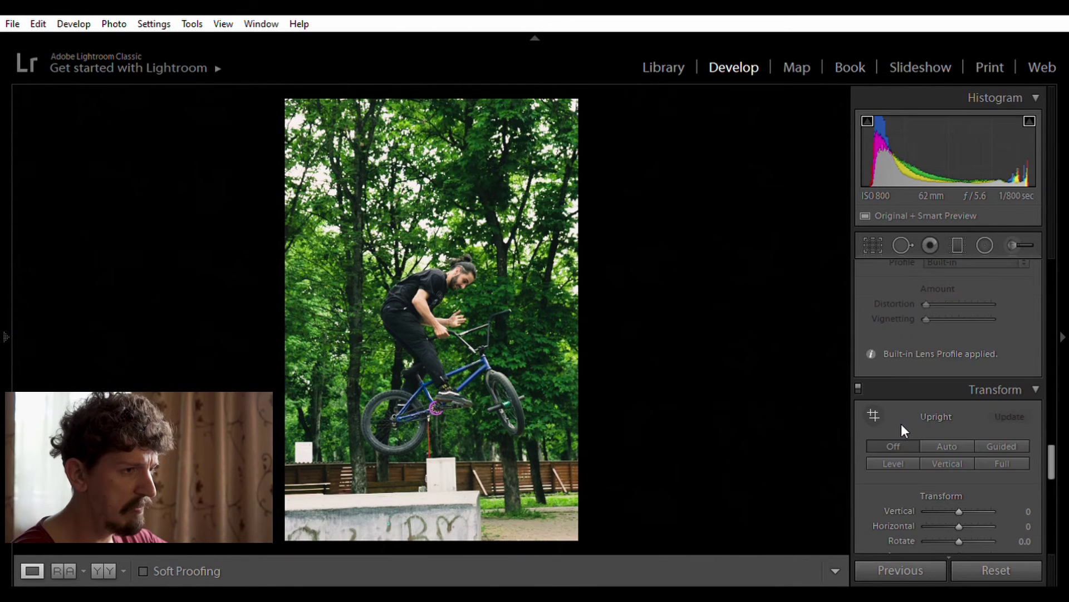
scroll(921, 376, down, 3)
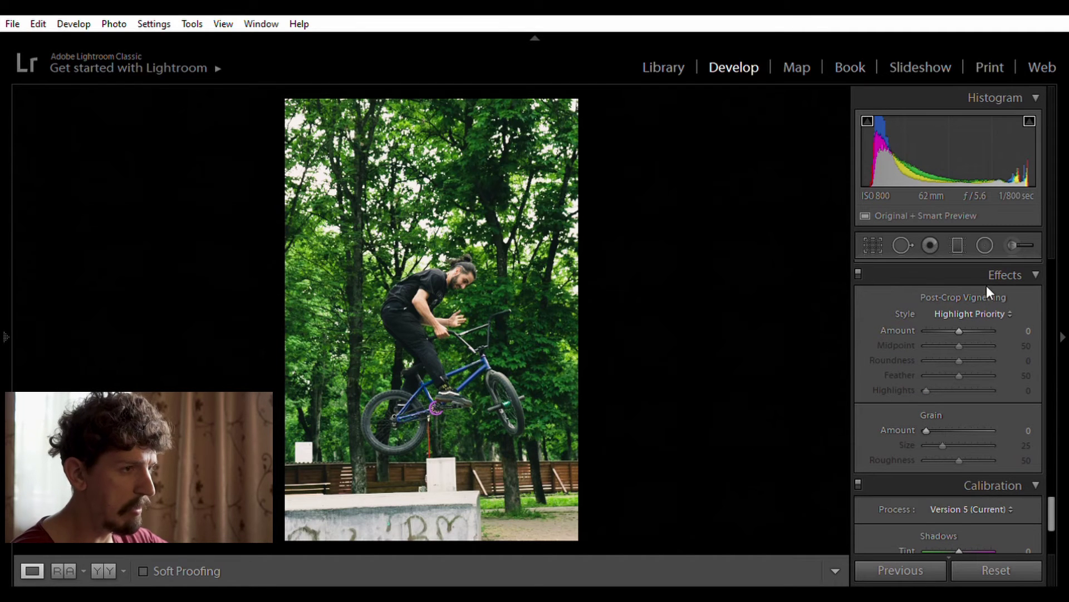
Zoom in on the face and set Grain Amount 30, Size 30, Roughness 60.
click(473, 279)
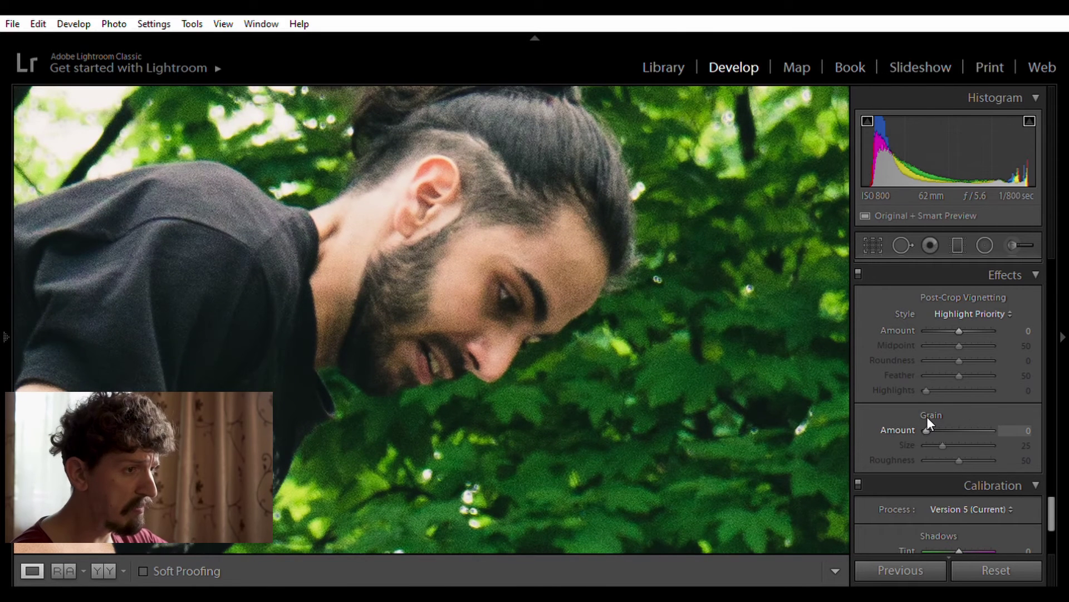
key(Up)
key(Up)
key(Up)
key(Up)
key(Up)
key(Up)
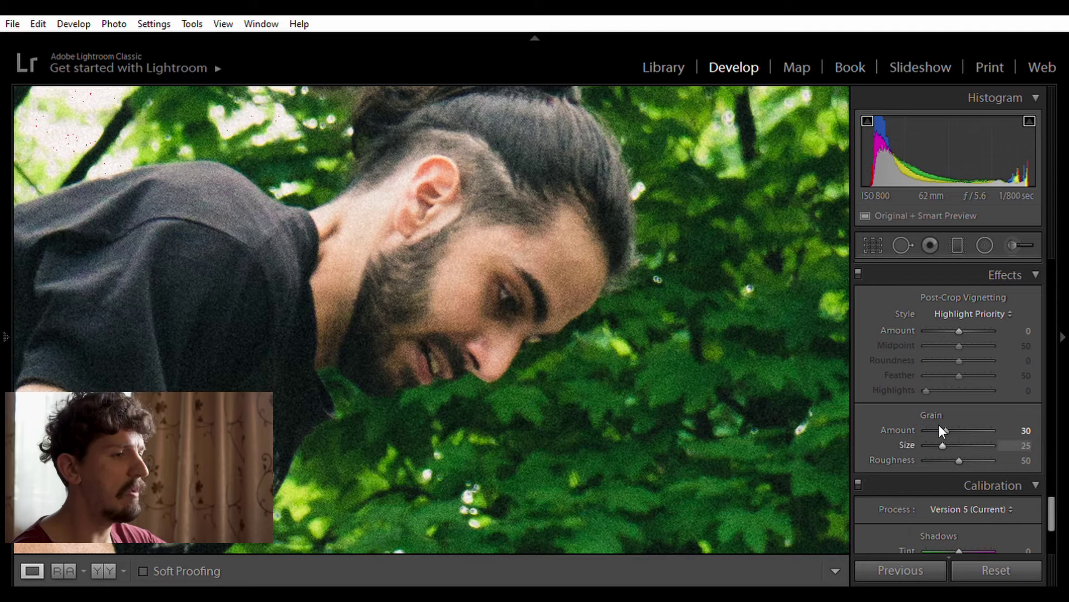
key(Up)
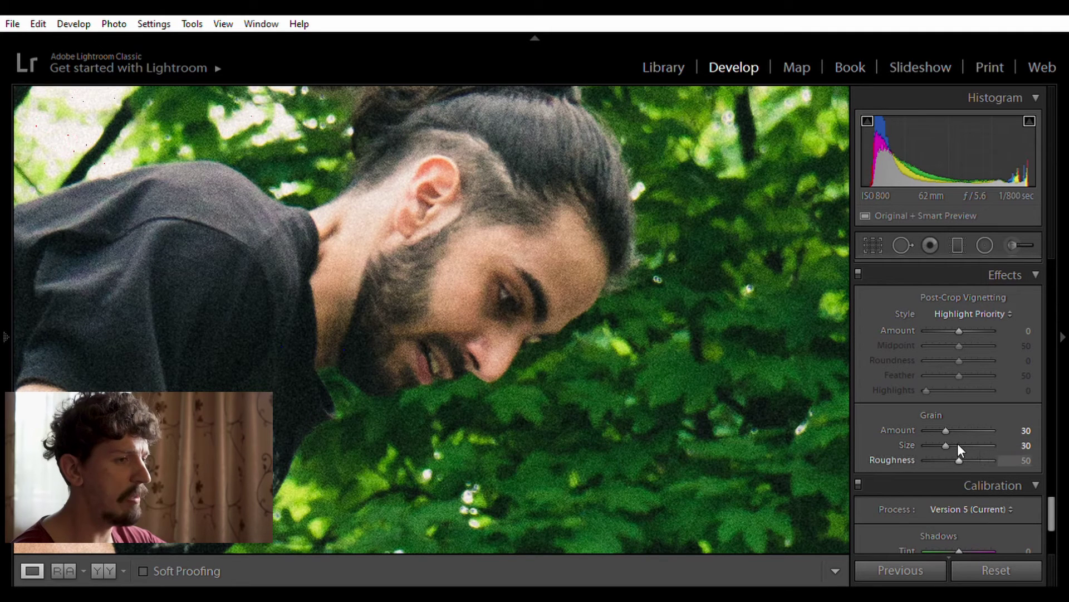
key(Up)
key(Up)
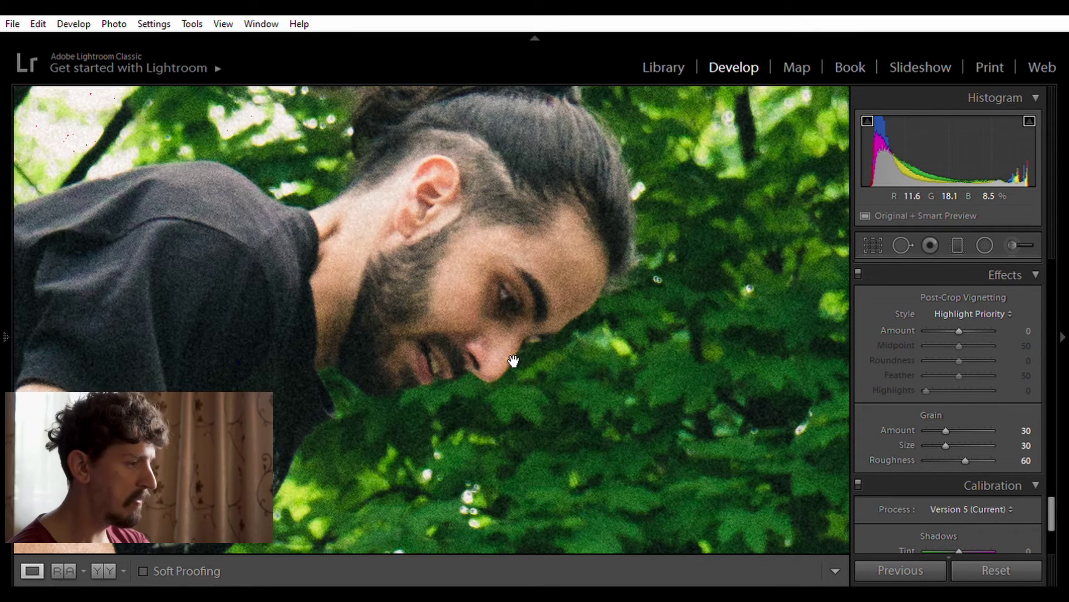
key(backslash)
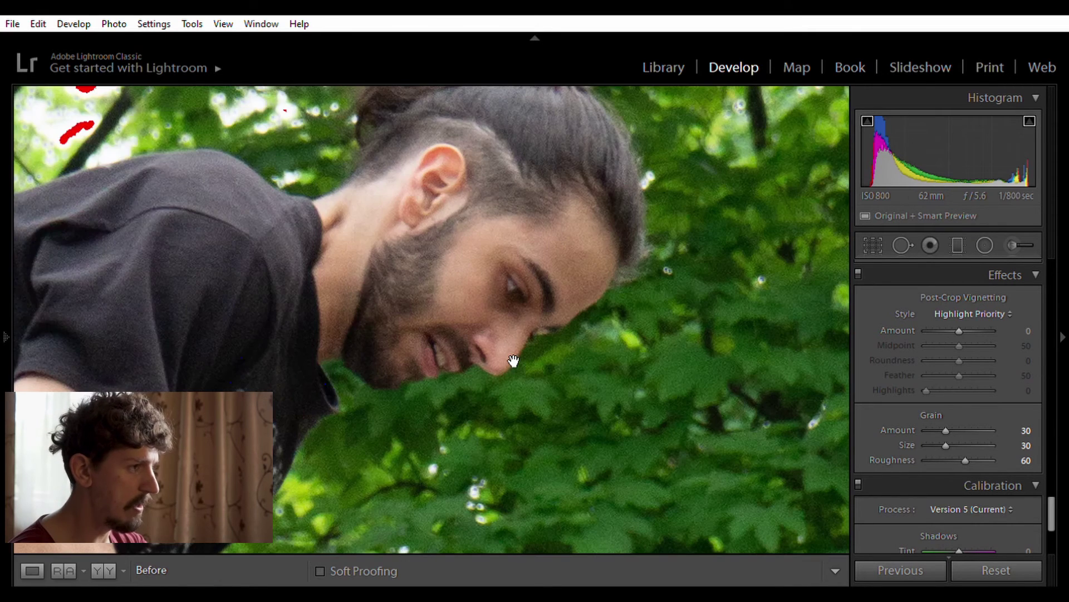
key(backslash)
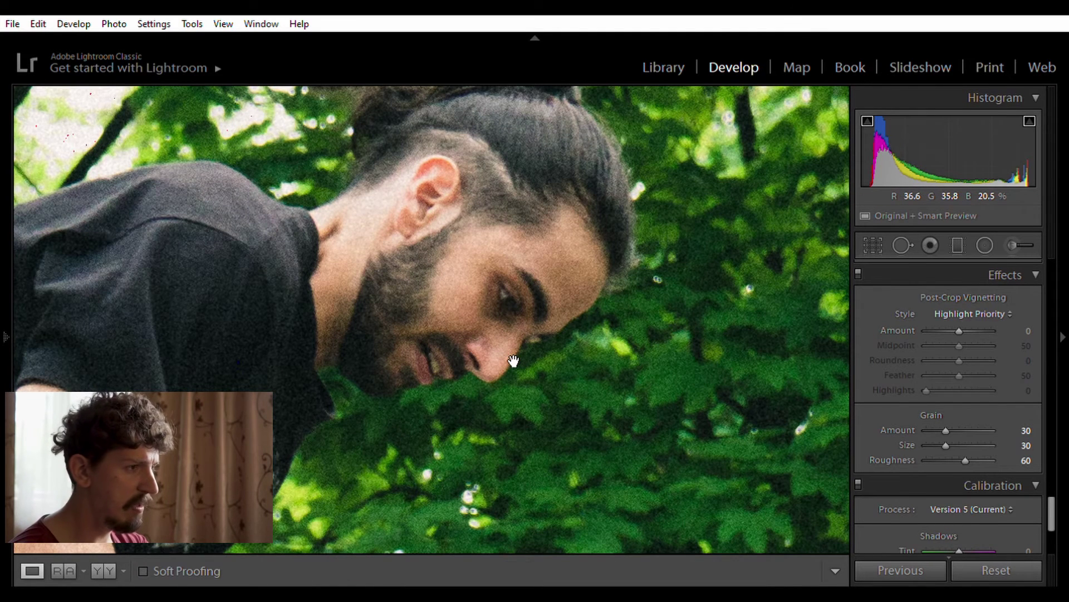
key(backslash)
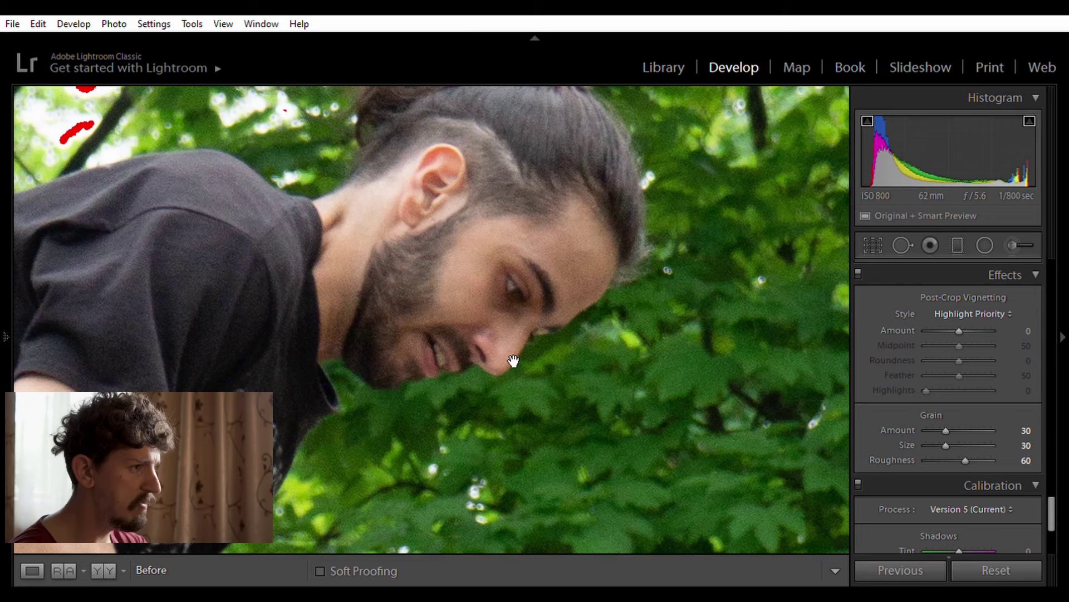
key(backslash)
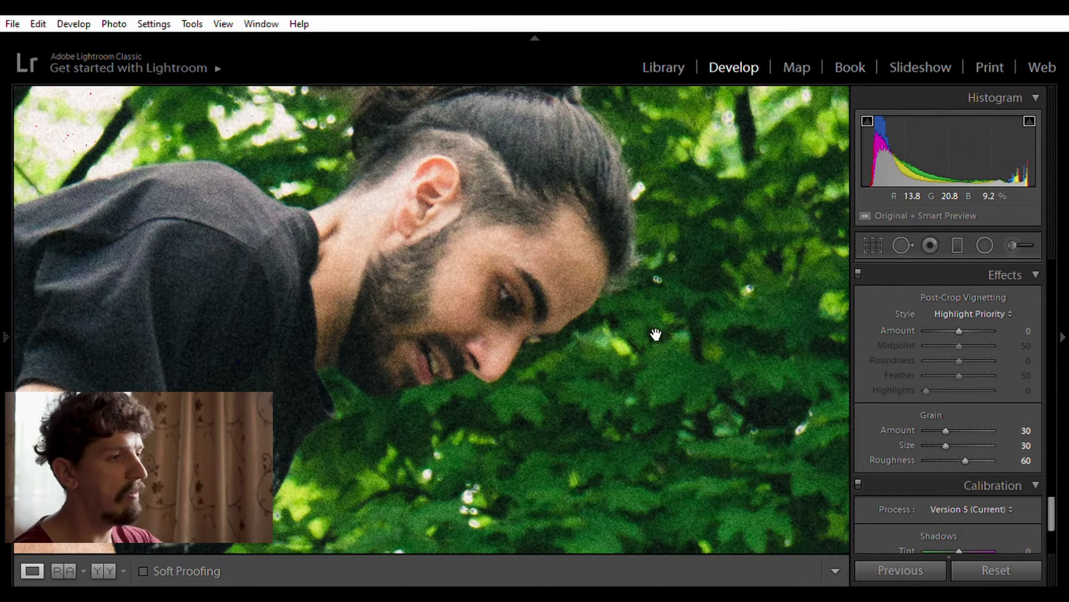
drag(656, 334, 377, 358)
click(378, 308)
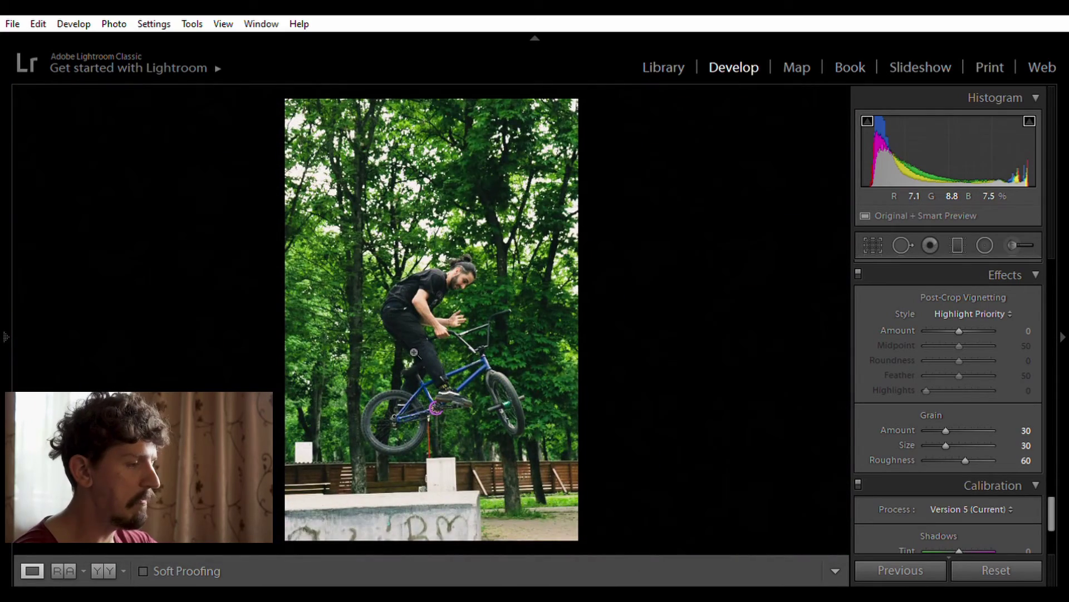
click(432, 365)
drag(432, 365, 309, 152)
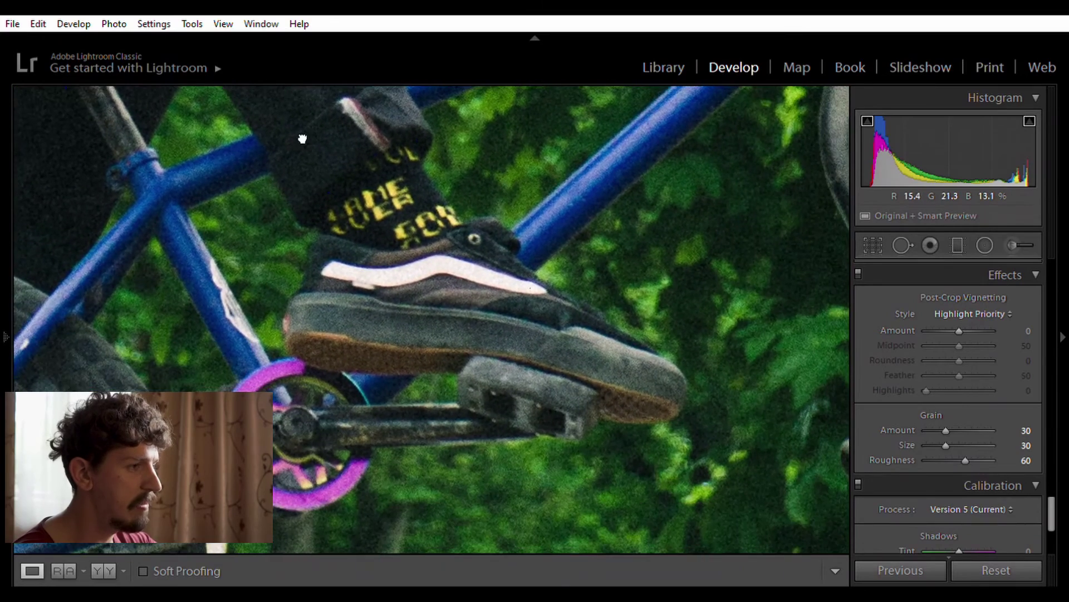
drag(412, 295, 401, 243)
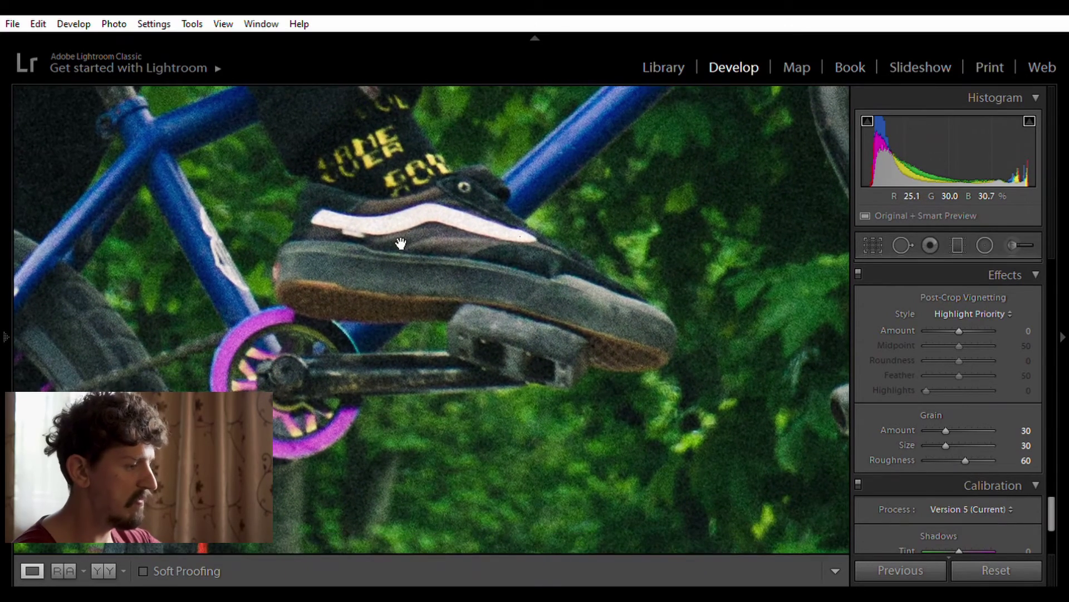
key(backslash)
key(backslash)
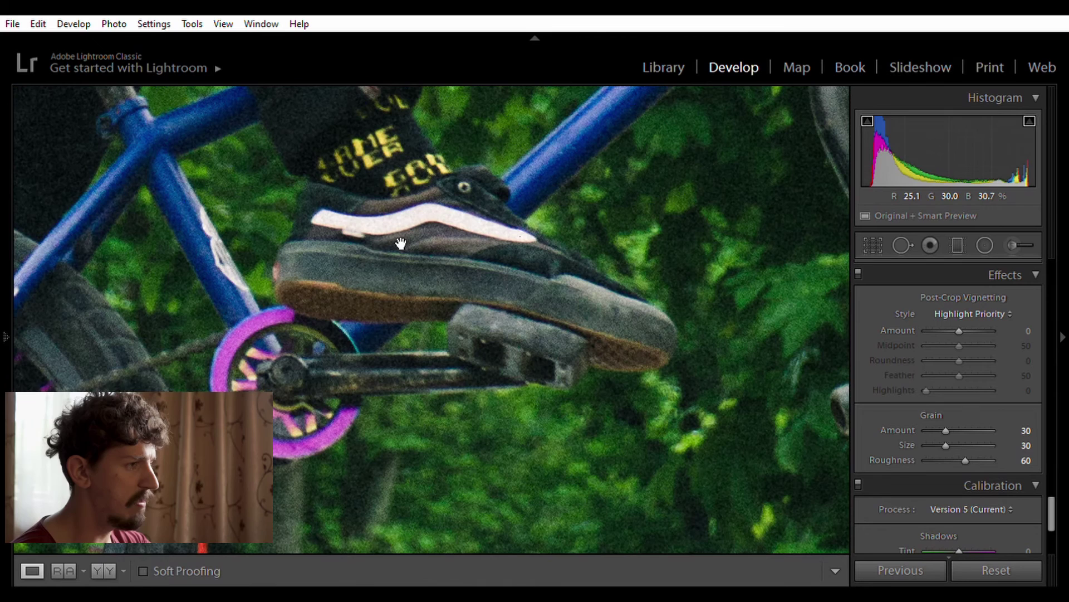
click(401, 243)
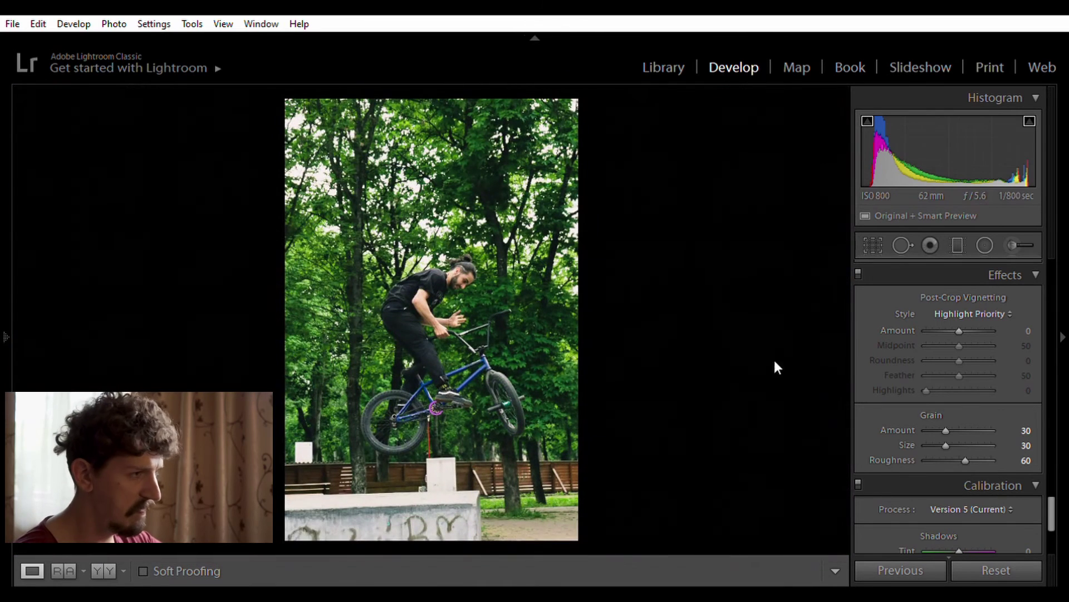
scroll(905, 419, down, 3)
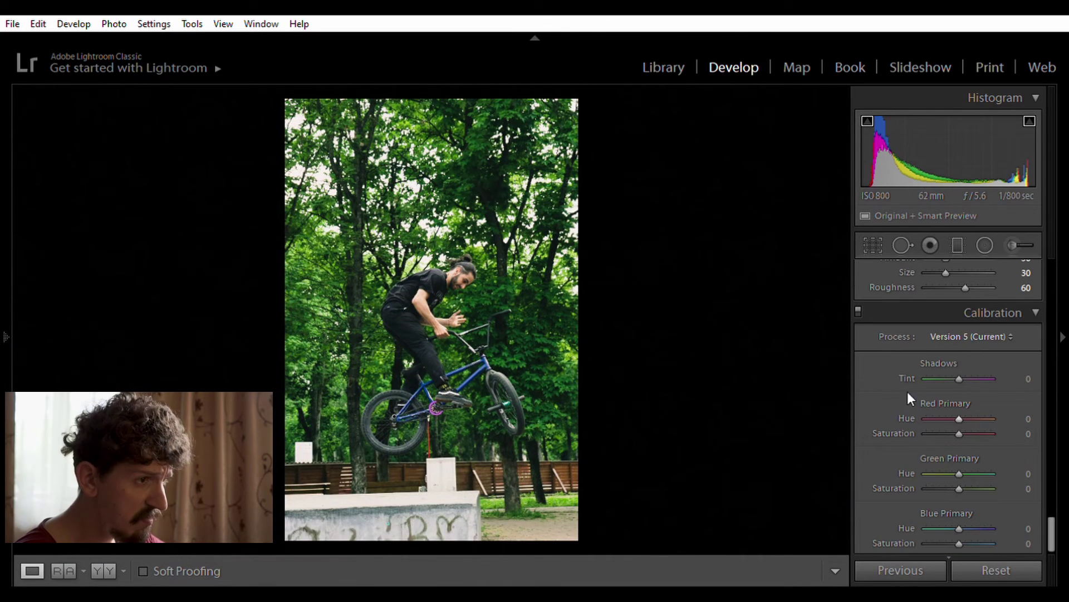
click(500, 370)
mouse_move(505, 377)
mouse_down()
mouse_move(456, 362)
mouse_move(446, 440)
mouse_move(427, 431)
mouse_up()
mouse_move(371, 349)
mouse_down()
mouse_move(368, 405)
mouse_move(349, 367)
mouse_move(370, 356)
mouse_up()
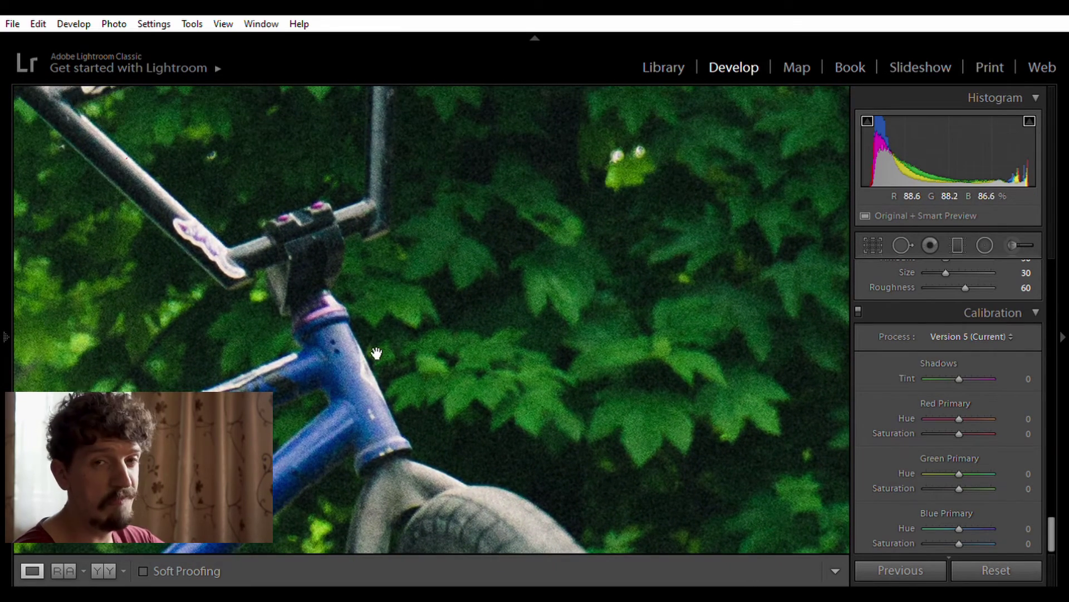
scroll(917, 478, up, 5)
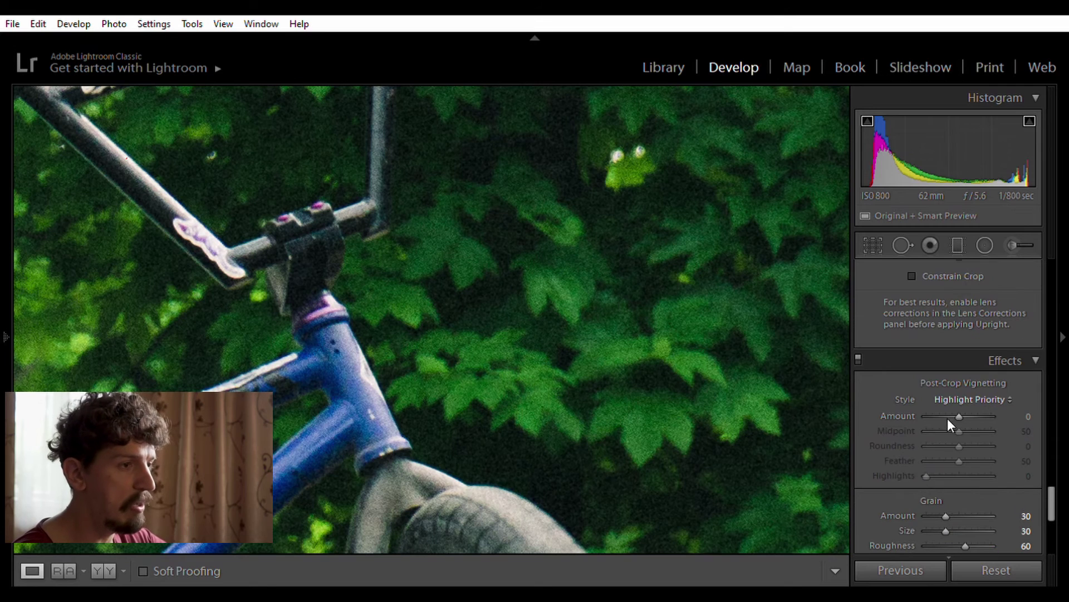
key(Up)
key(Up)
key(Up)
key(Up)
key(Up)
key(Up)
key(Up)
key(Up)
key(Up)
key(Up)
key(Up)
key(Up)
key(Up)
key(Up)
key(Up)
key(Up)
key(Up)
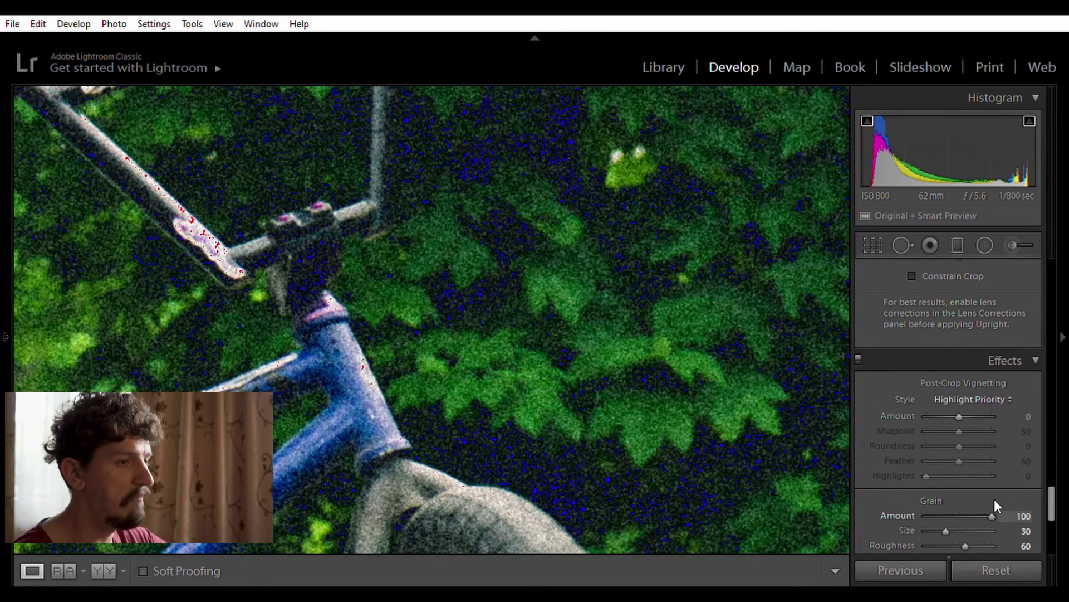
click(406, 322)
drag(473, 337, 576, 425)
click(575, 425)
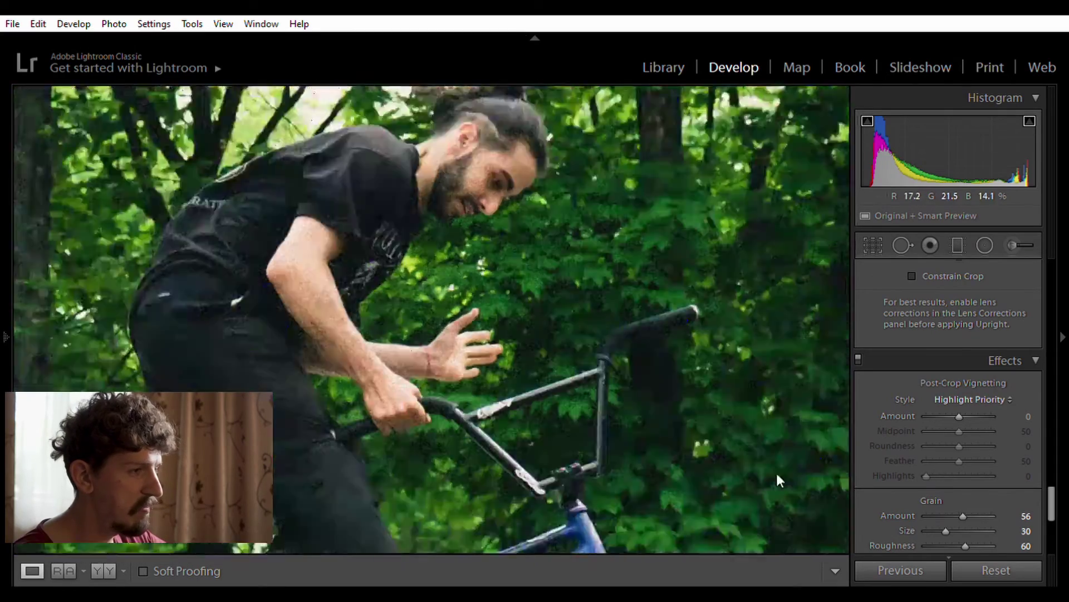
click(445, 336)
click(446, 336)
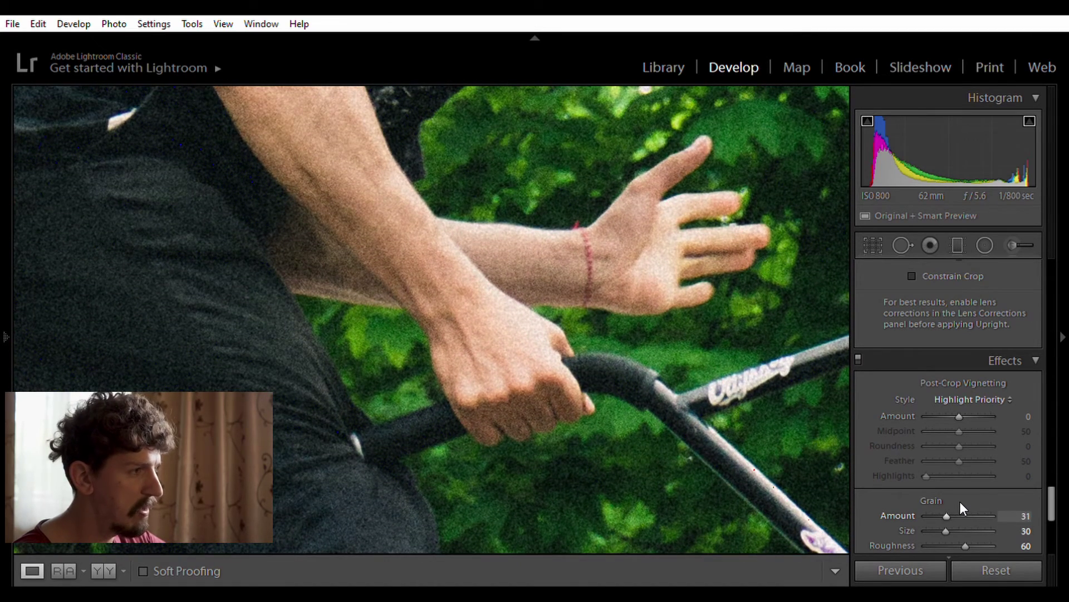
key(shift+Down)
key(Up)
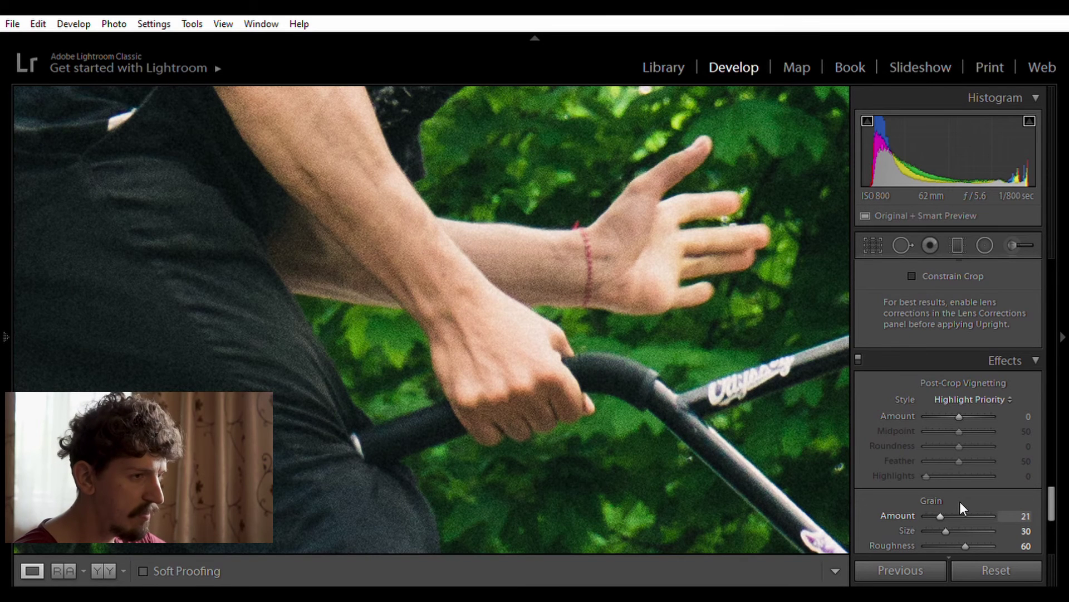
key(shift+Up)
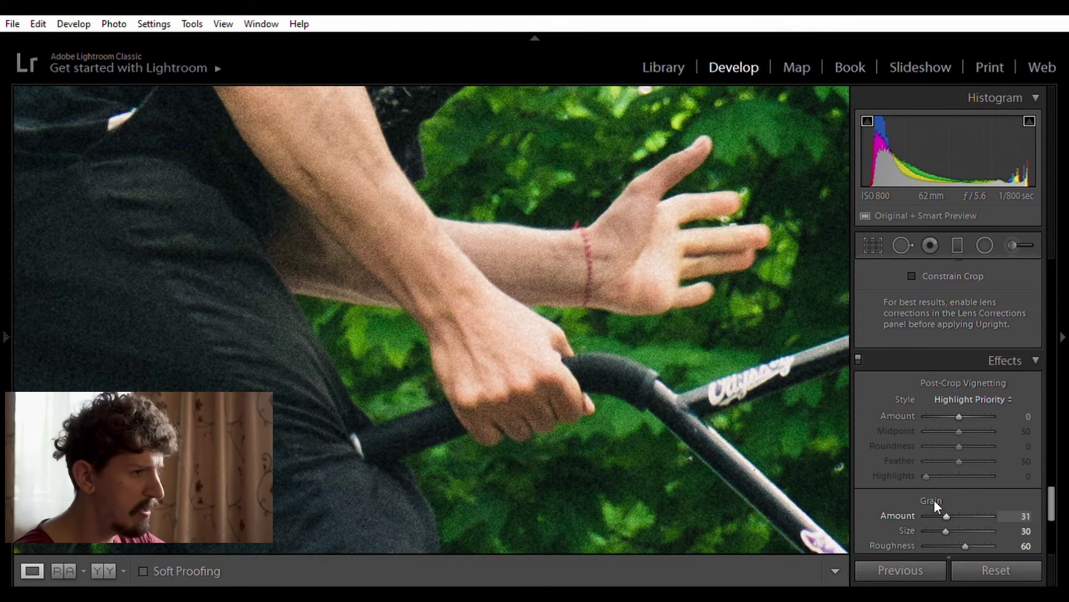
key(Down)
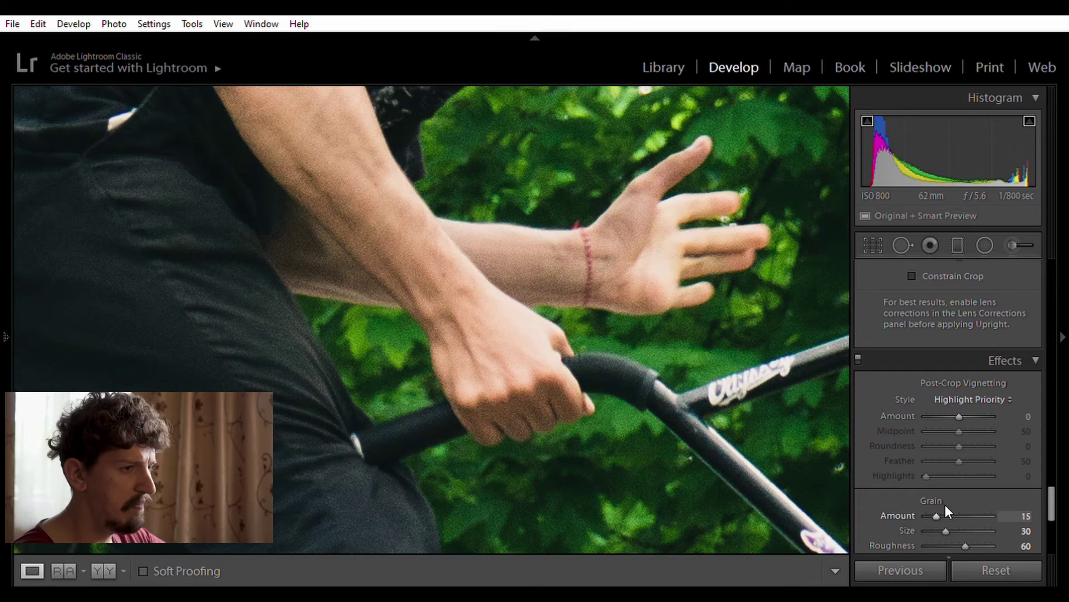
click(650, 357)
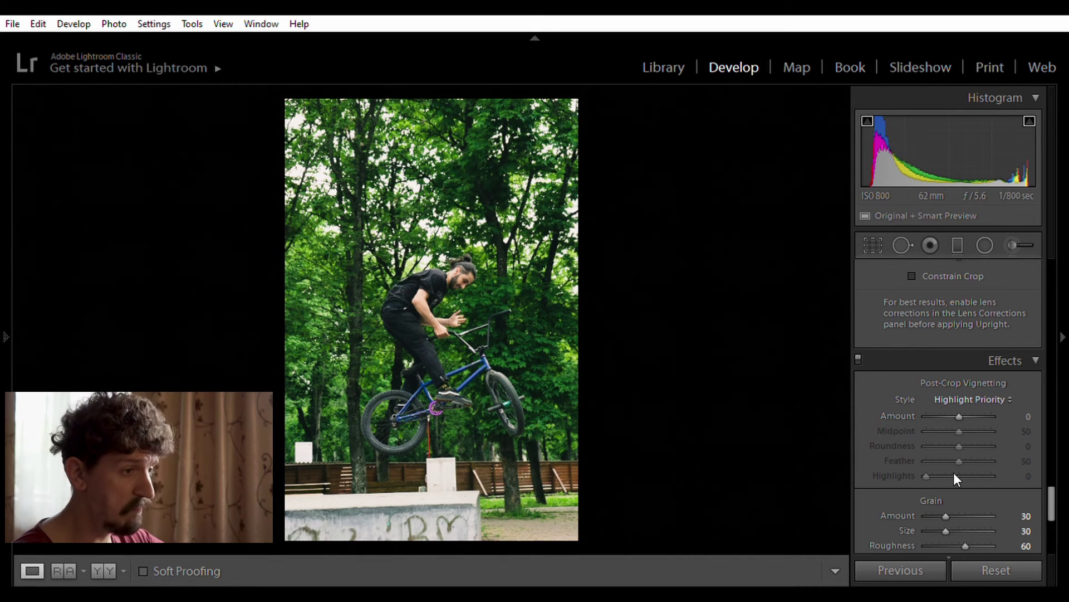
Tick Remove Chromatic Aberration and Enable Profile Corrections in Lens Corrections.
scroll(956, 510, down, 3)
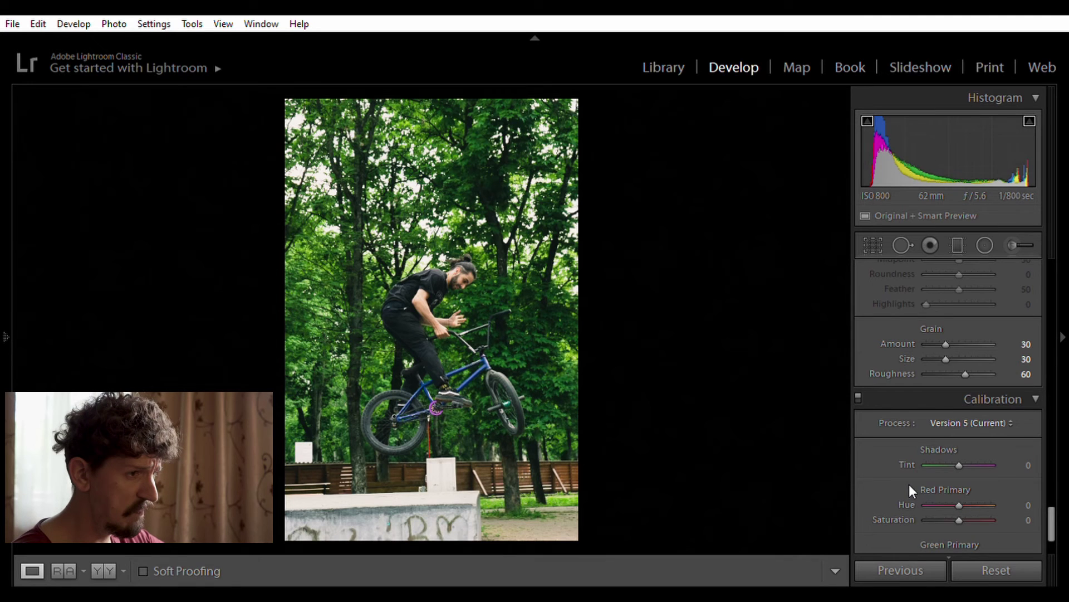
scroll(909, 485, up, 10)
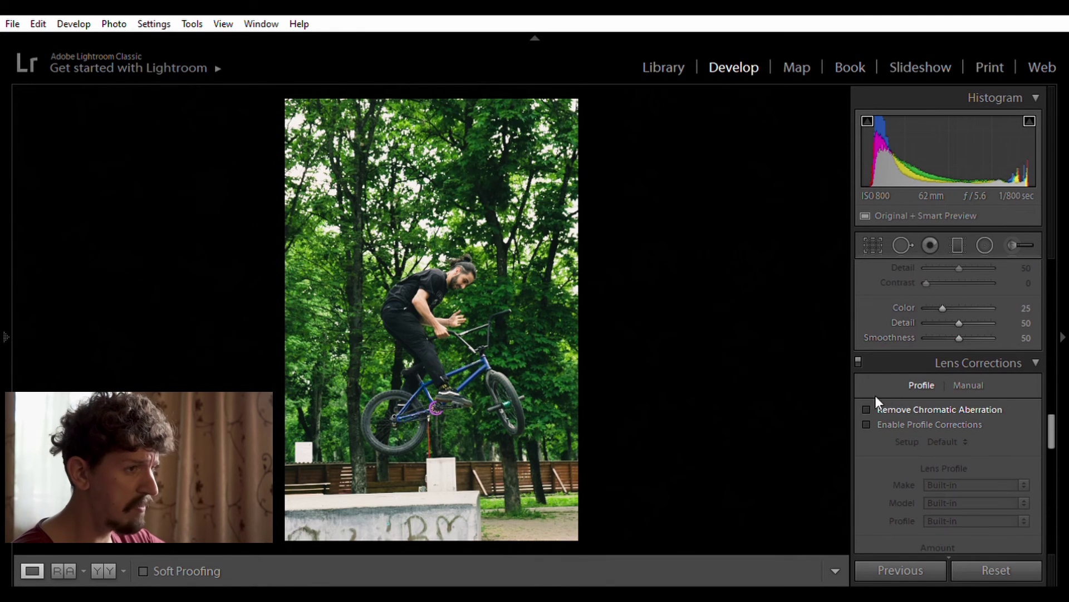
scroll(863, 397, up, 2)
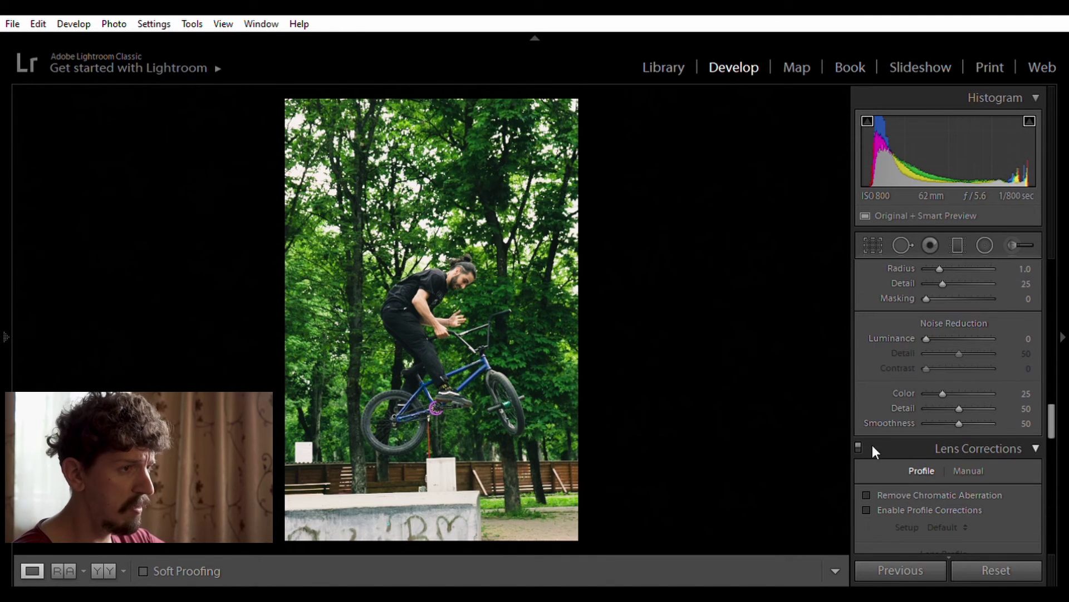
click(866, 494)
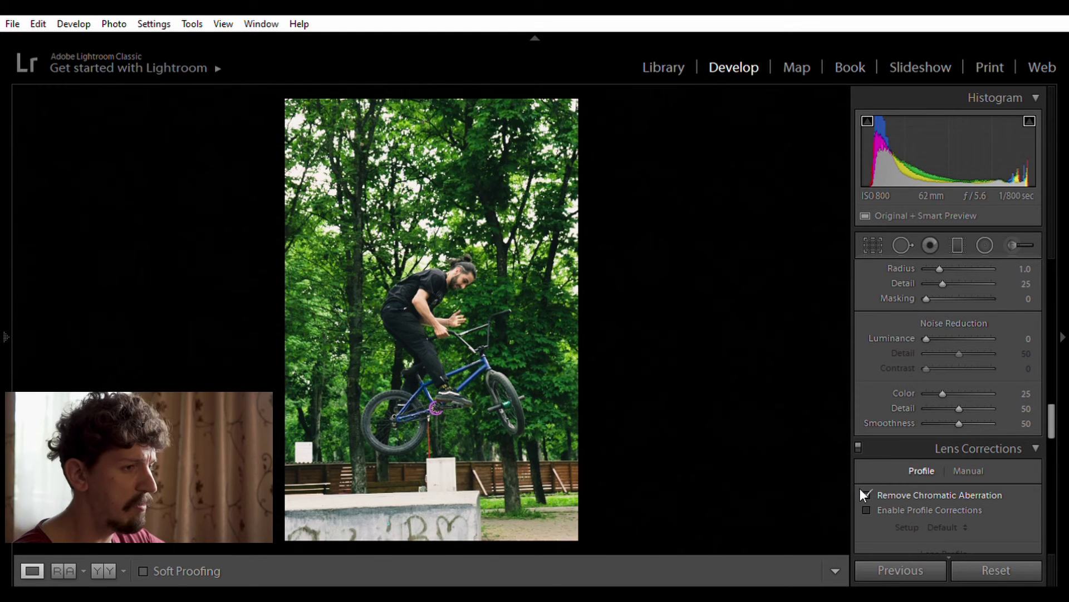
click(867, 509)
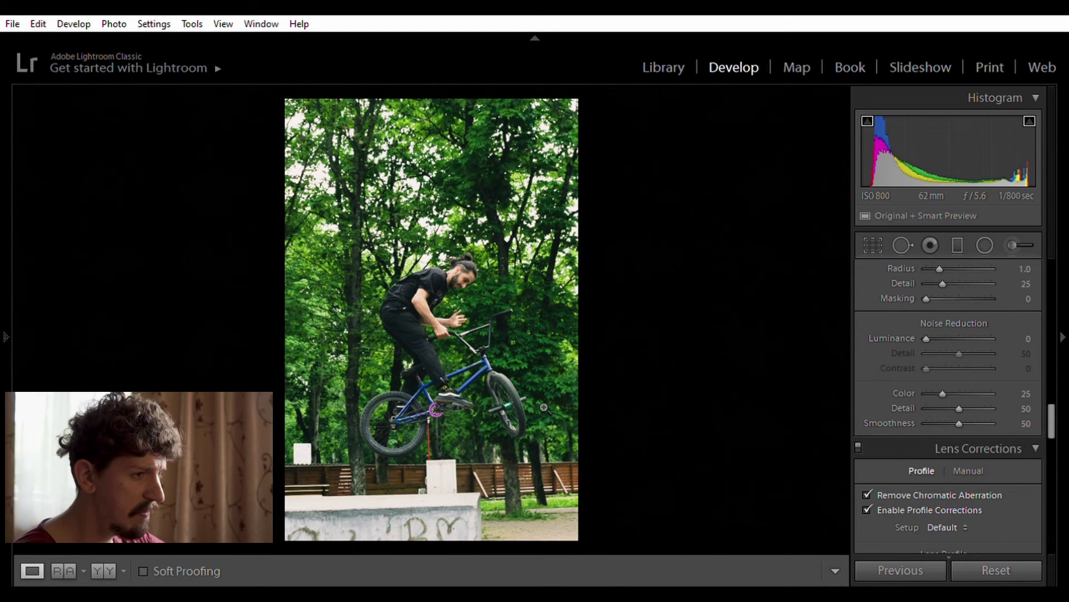
scroll(941, 455, down, 4)
scroll(941, 456, up, 14)
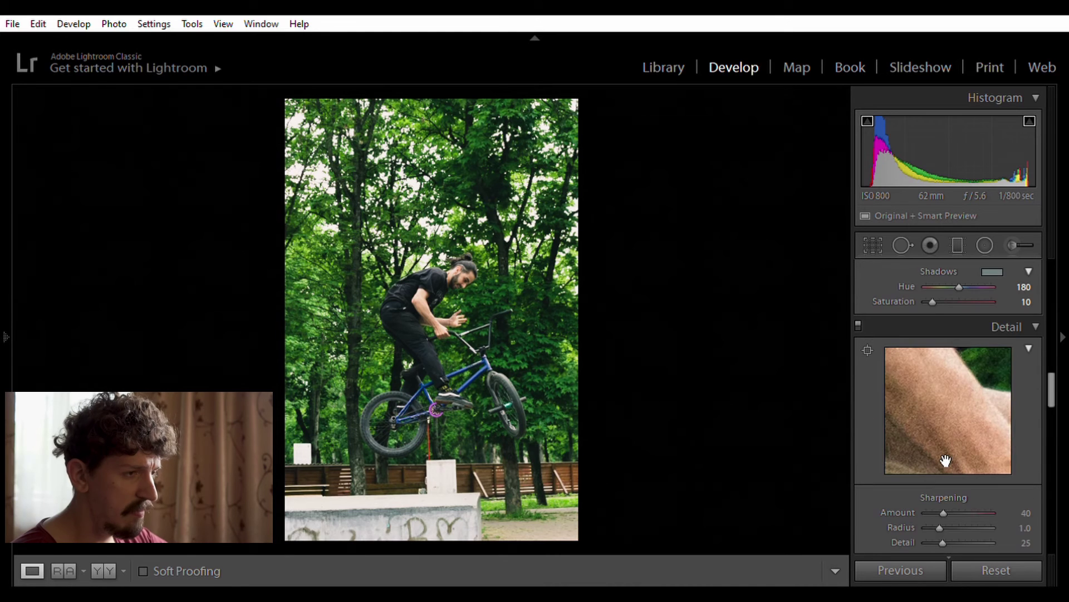
scroll(943, 454, up, 5)
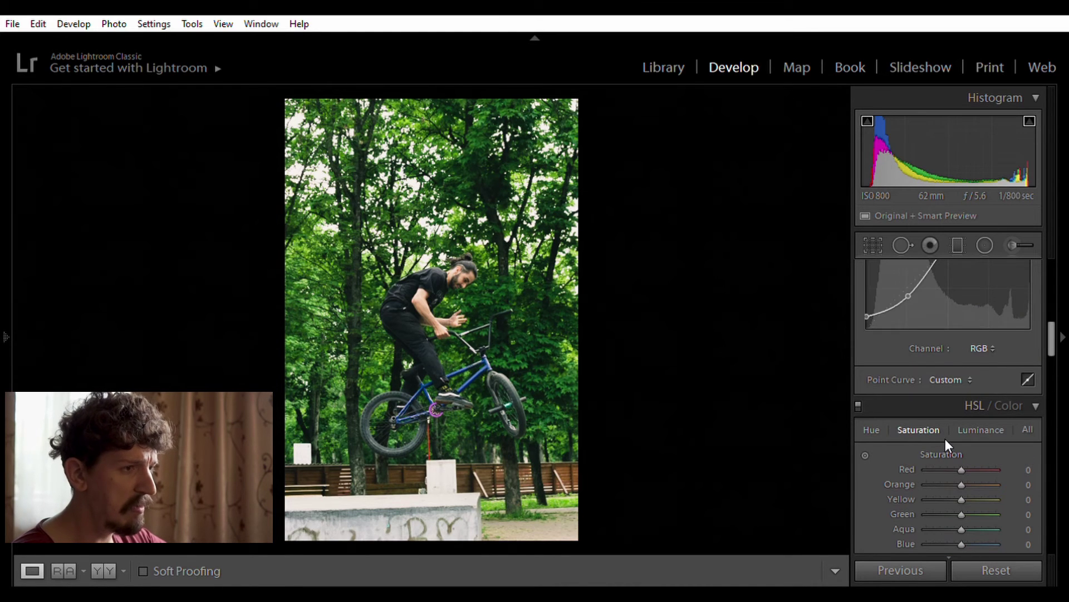
Set HSL saturation to Green −50, Orange +10 and Yellow +10, checking the rider's face up close.
scroll(945, 439, down, 3)
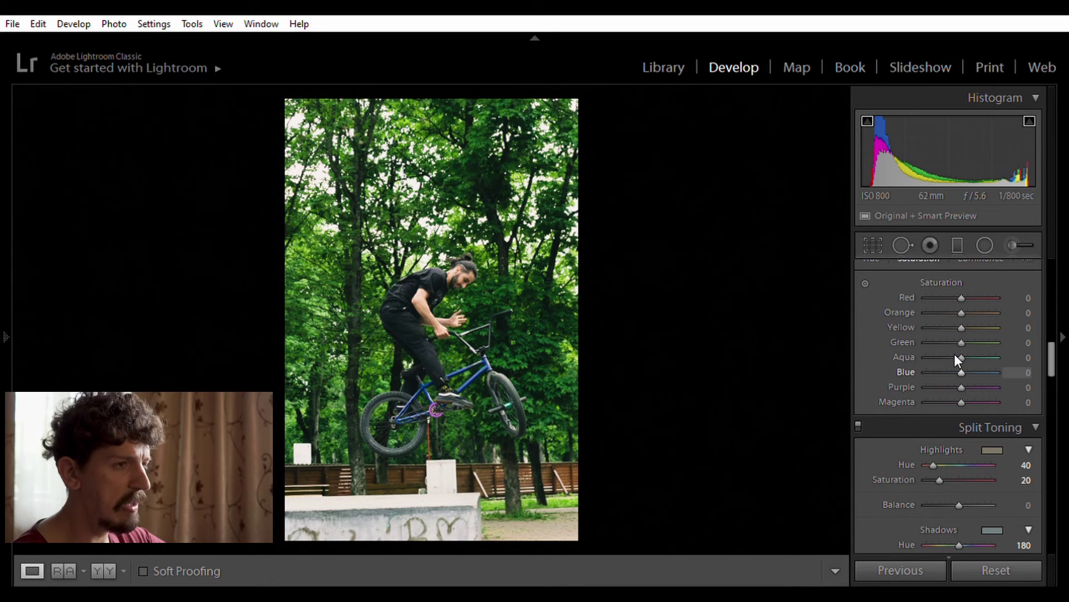
key(shift+Down)
key(shift+Down)
key(shift+Down)
key(shift+Down)
key(shift+Down)
key(Down)
key(Down)
key(Down)
key(Down)
key(Down)
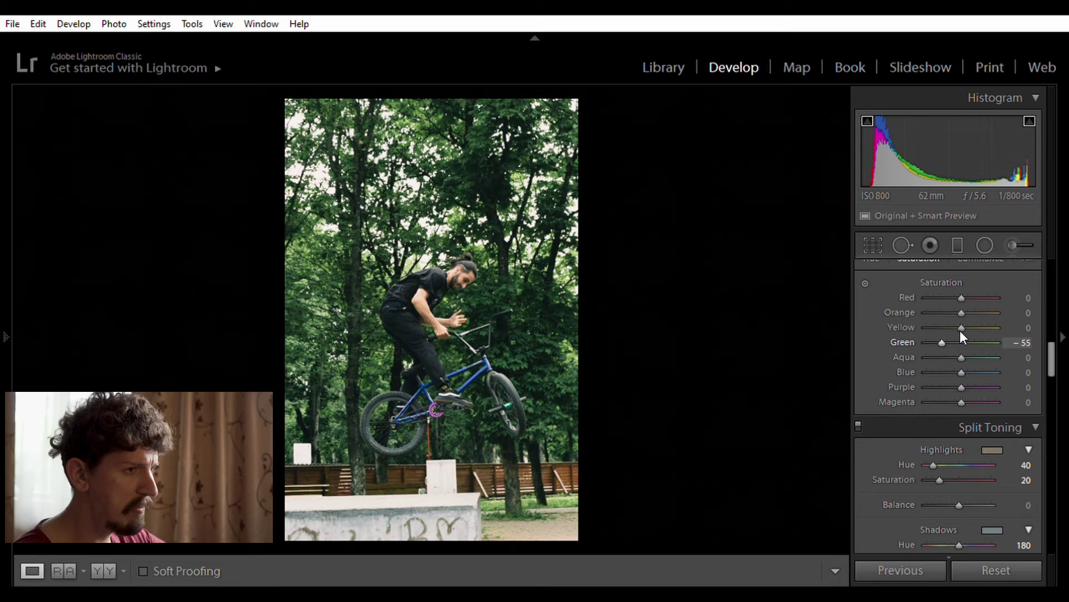
scroll(960, 331, up, 5)
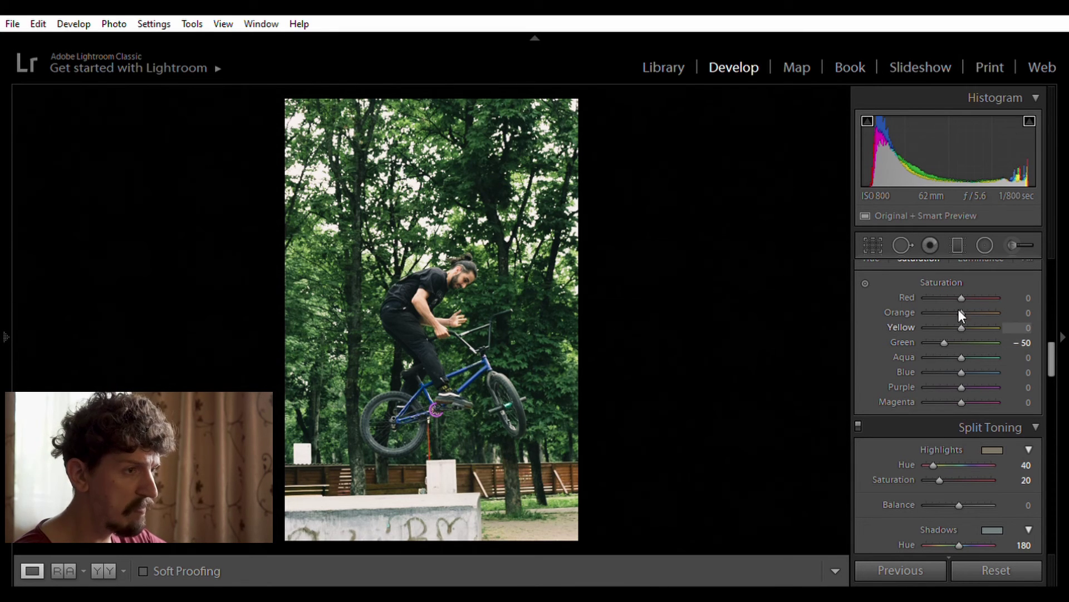
click(562, 272)
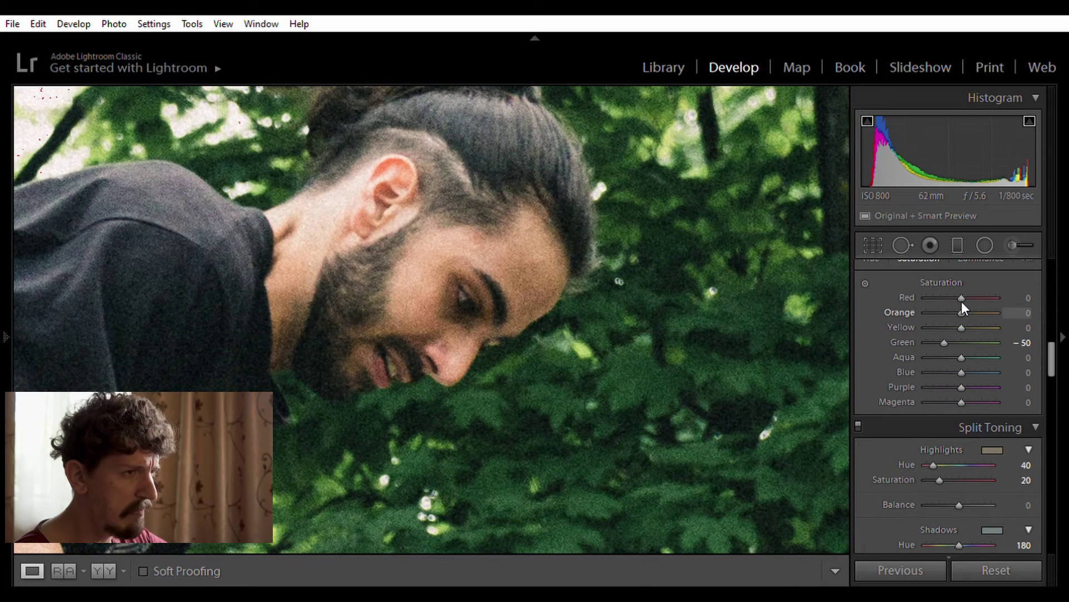
scroll(961, 302, up, 1)
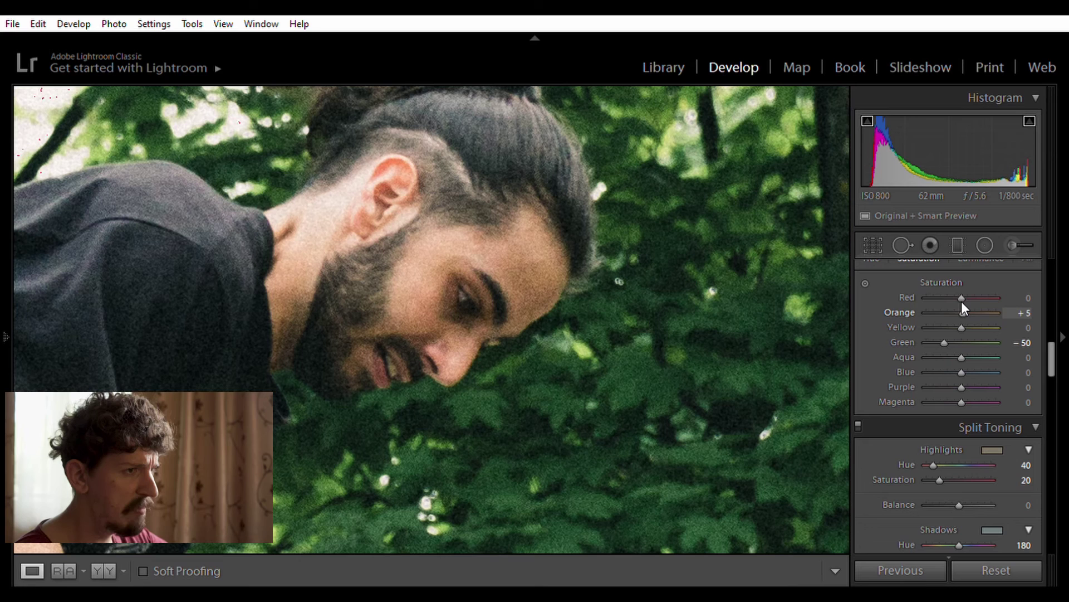
scroll(965, 308, up, 1)
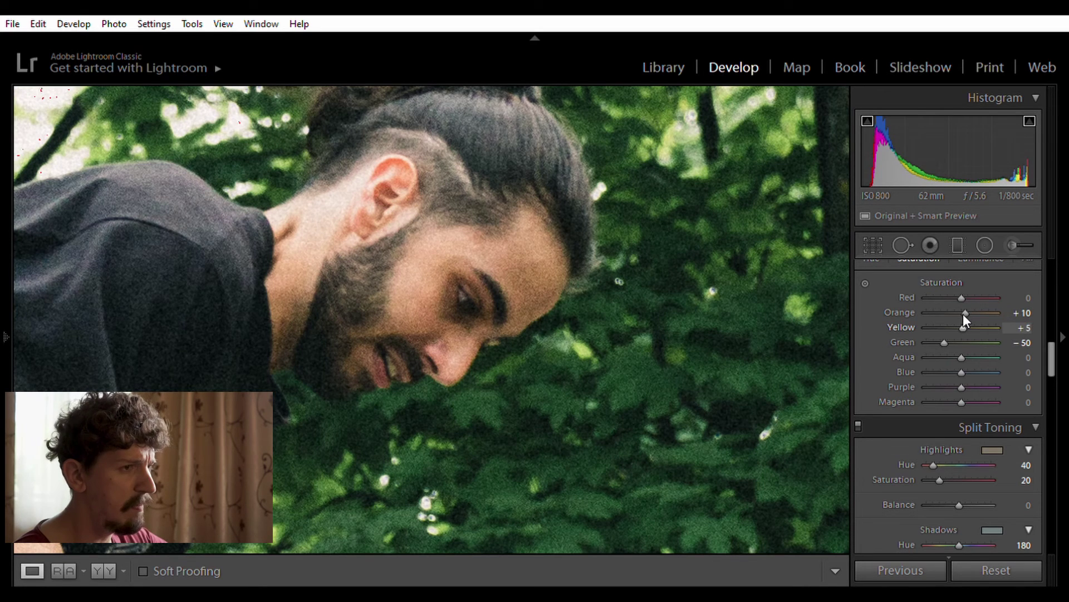
scroll(964, 313, up, 1)
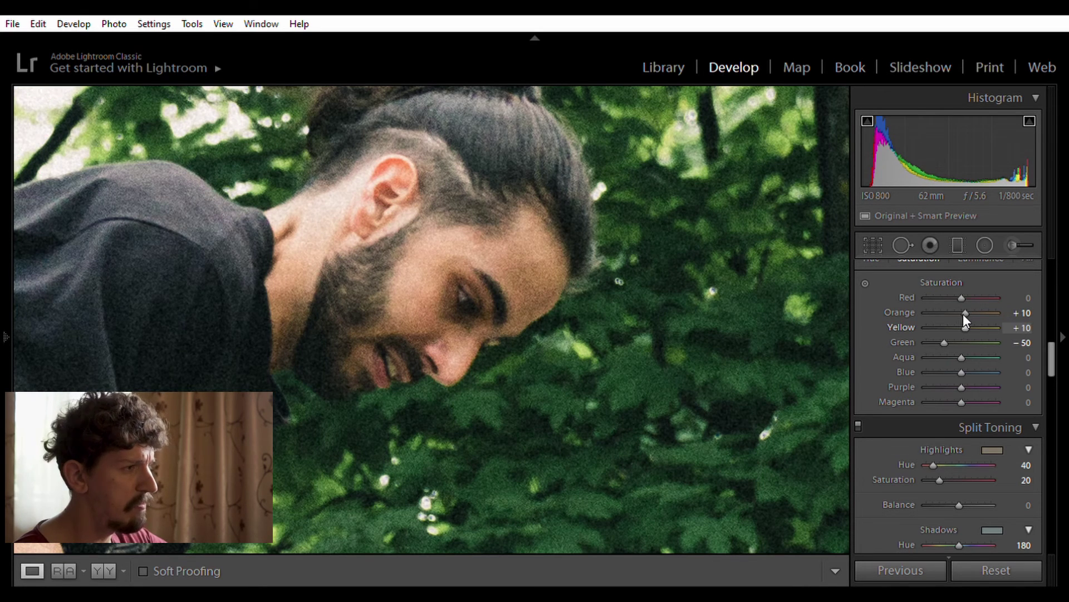
click(521, 337)
key(backslash)
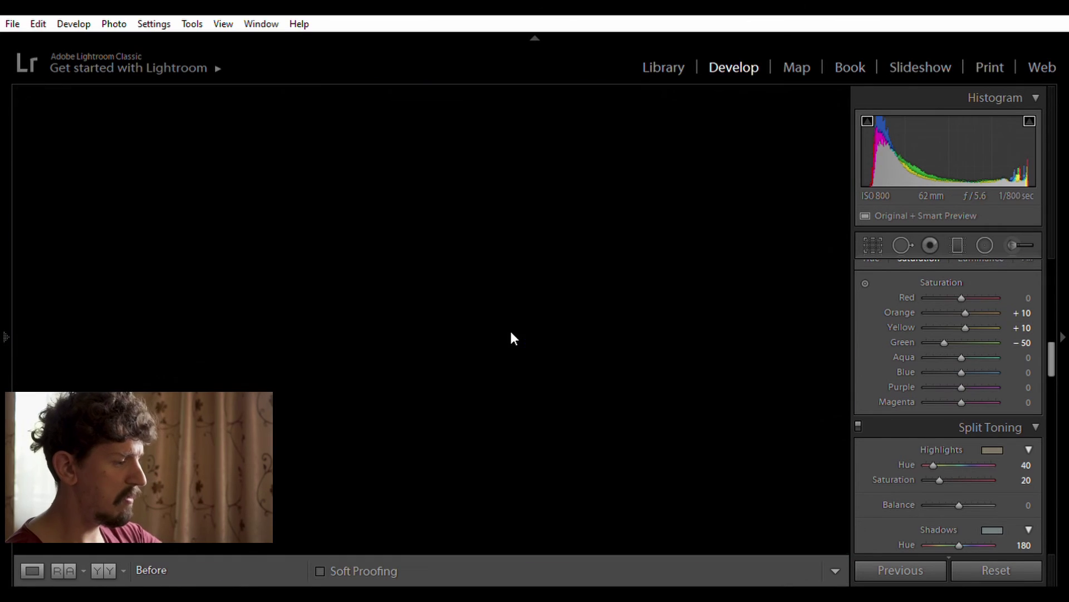
key(backslash)
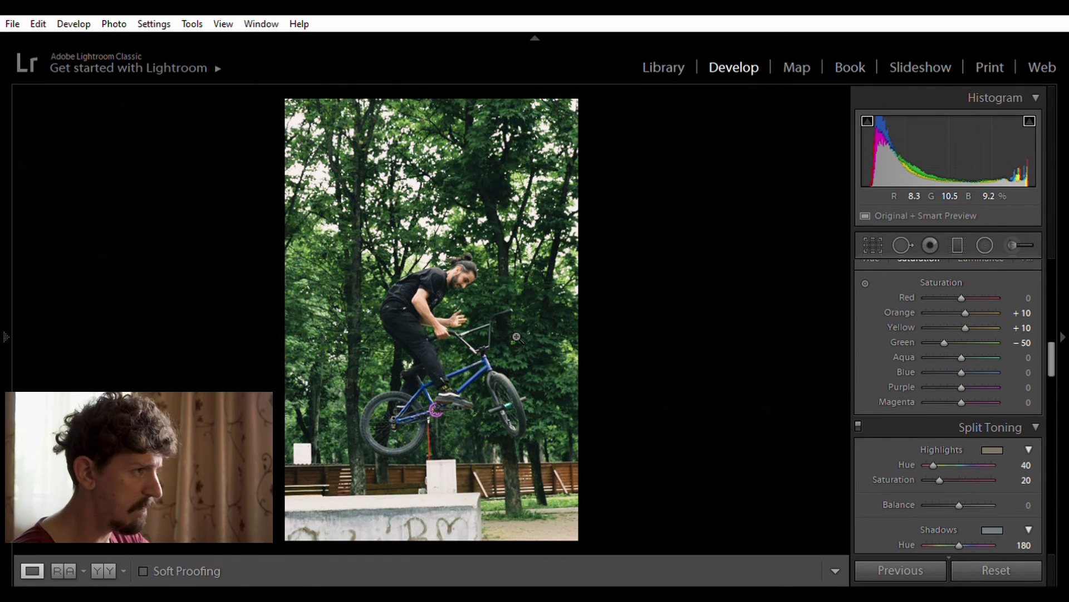
key(backslash)
key(backslash)
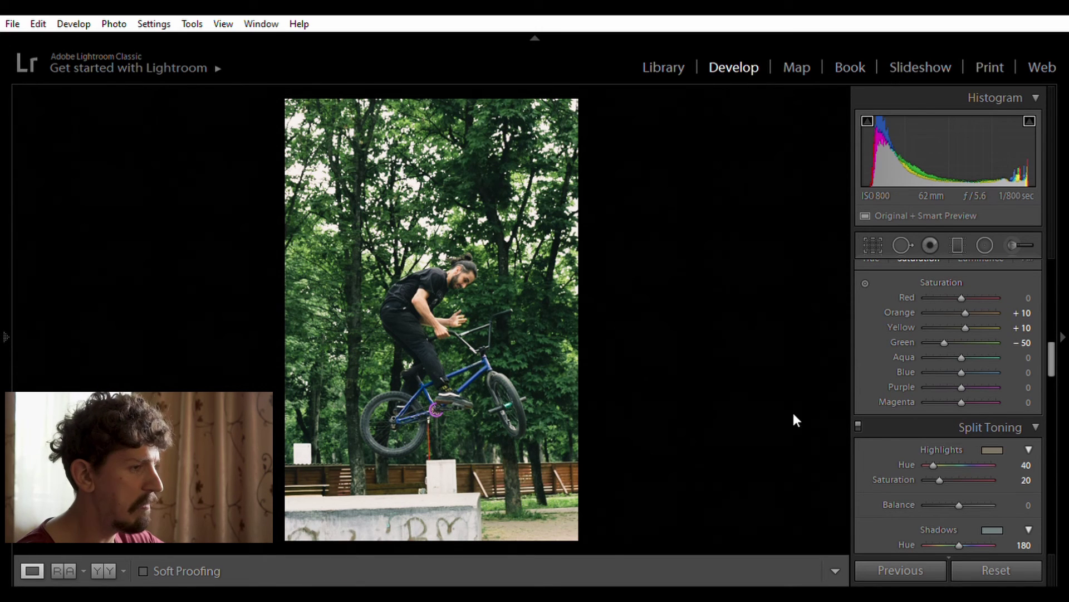
scroll(874, 429, up, 10)
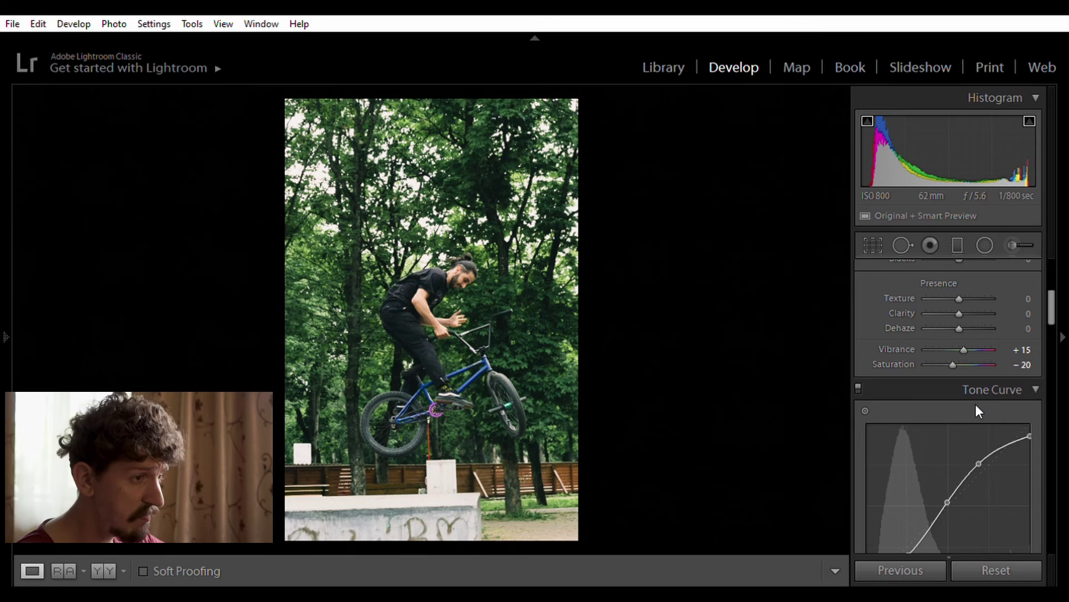
Lift the tone curve's black point for faded shadows, then check detail zoomed in.
scroll(976, 406, up, 2)
scroll(975, 403, up, 2)
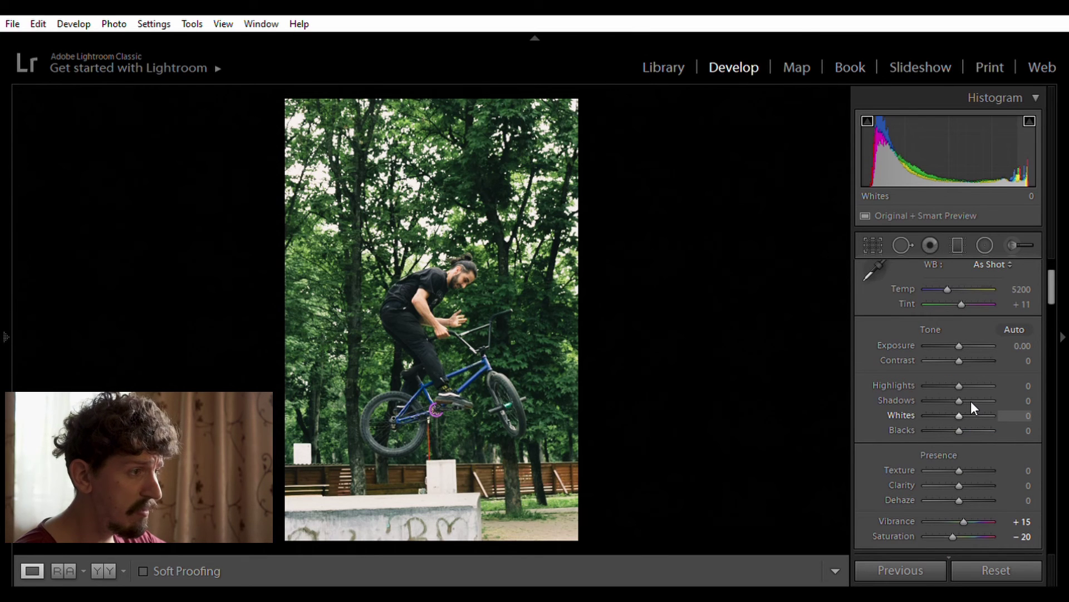
scroll(938, 416, down, 5)
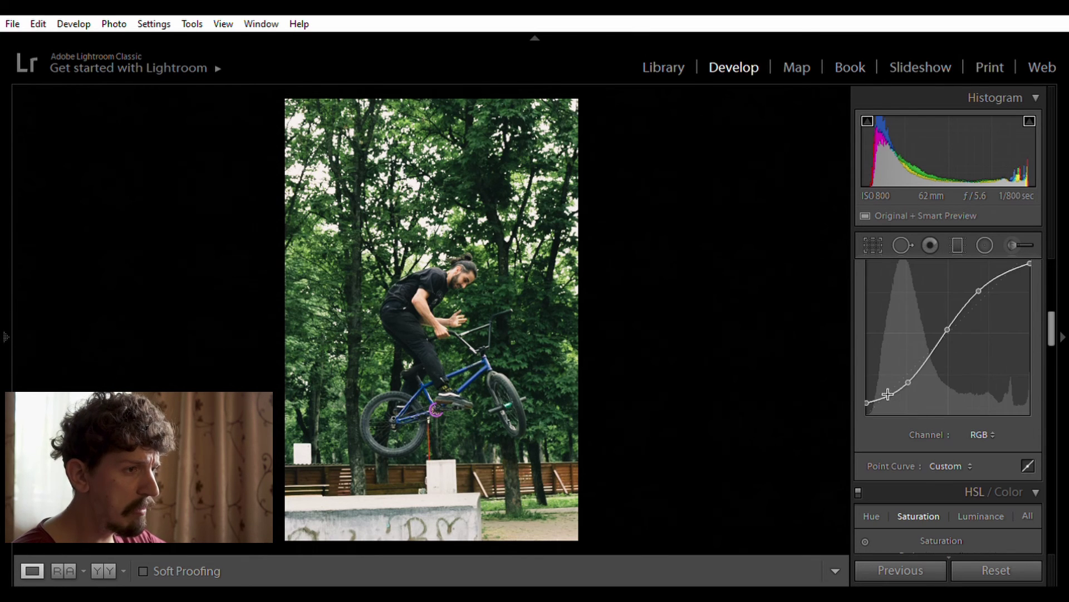
drag(868, 396, 860, 383)
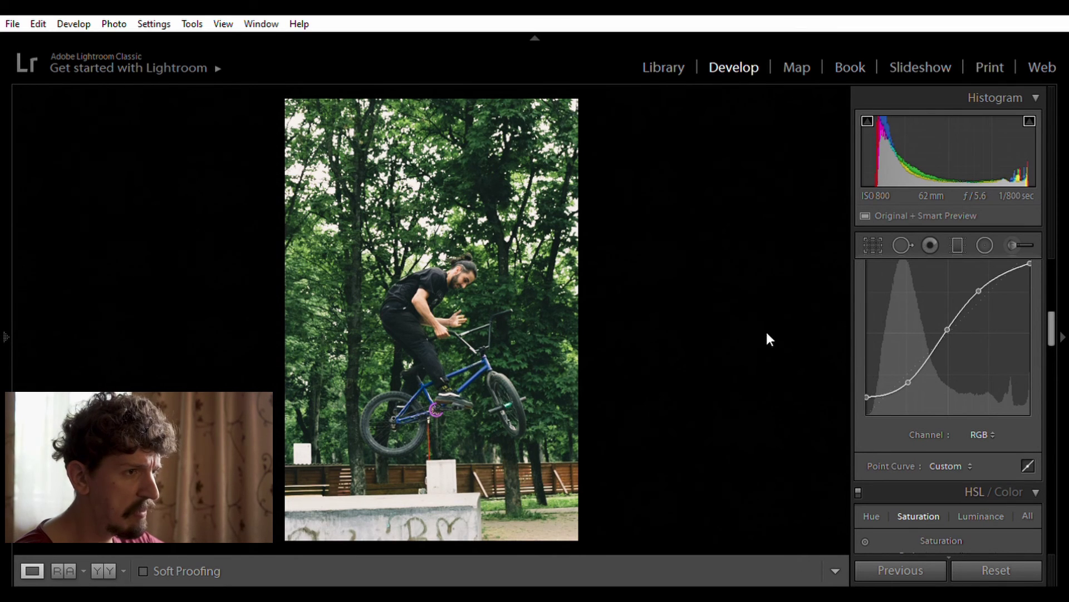
click(501, 310)
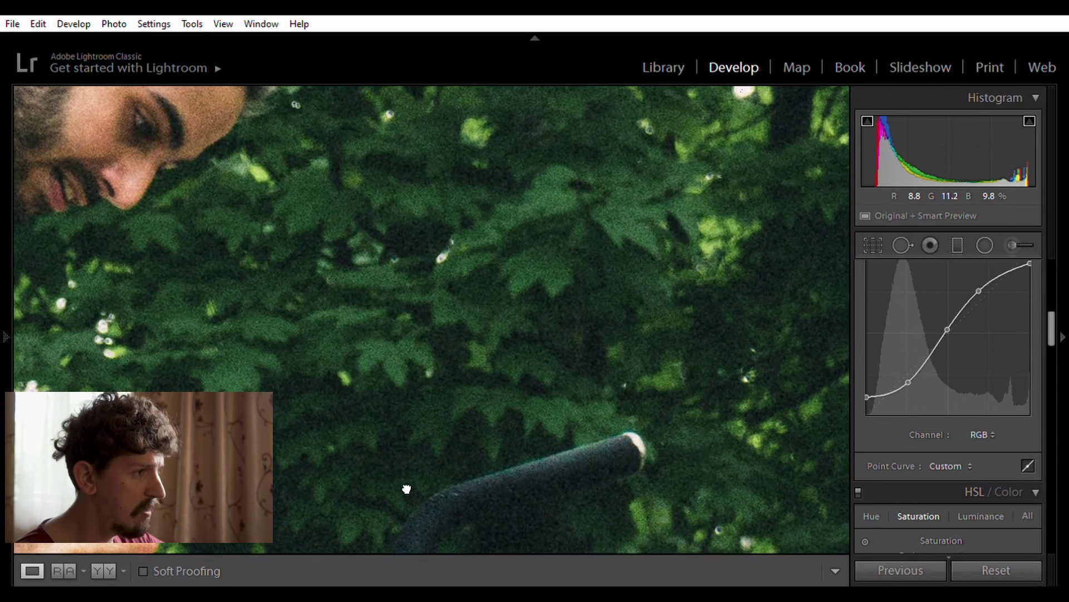
click(470, 421)
Try brighter Shadows and lower Highlights, reset Highlights, and settle Highlights at +15.
scroll(930, 376, up, 8)
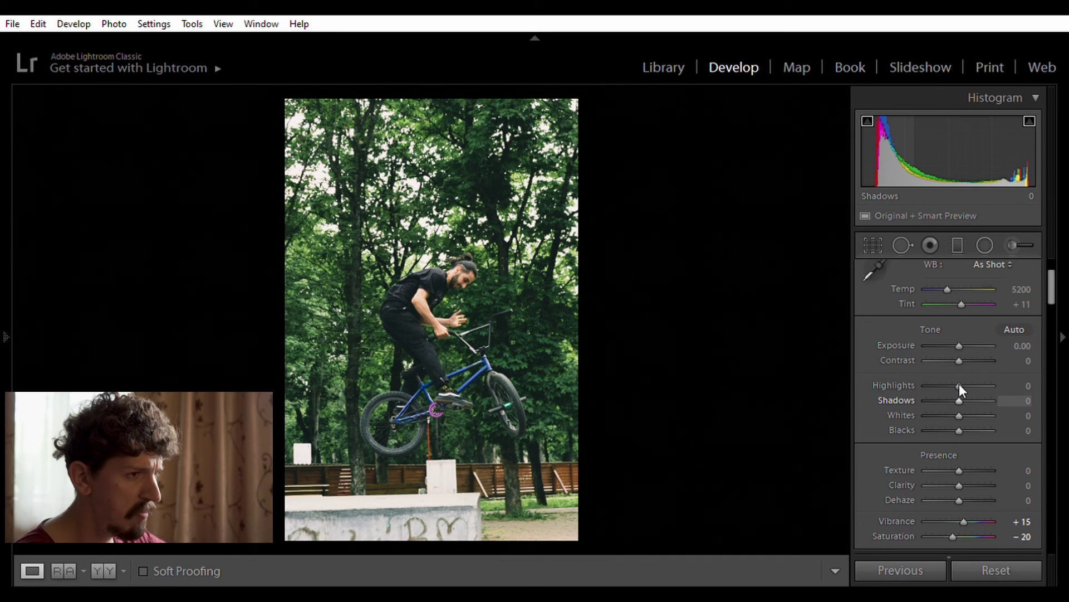
drag(959, 384, 977, 389)
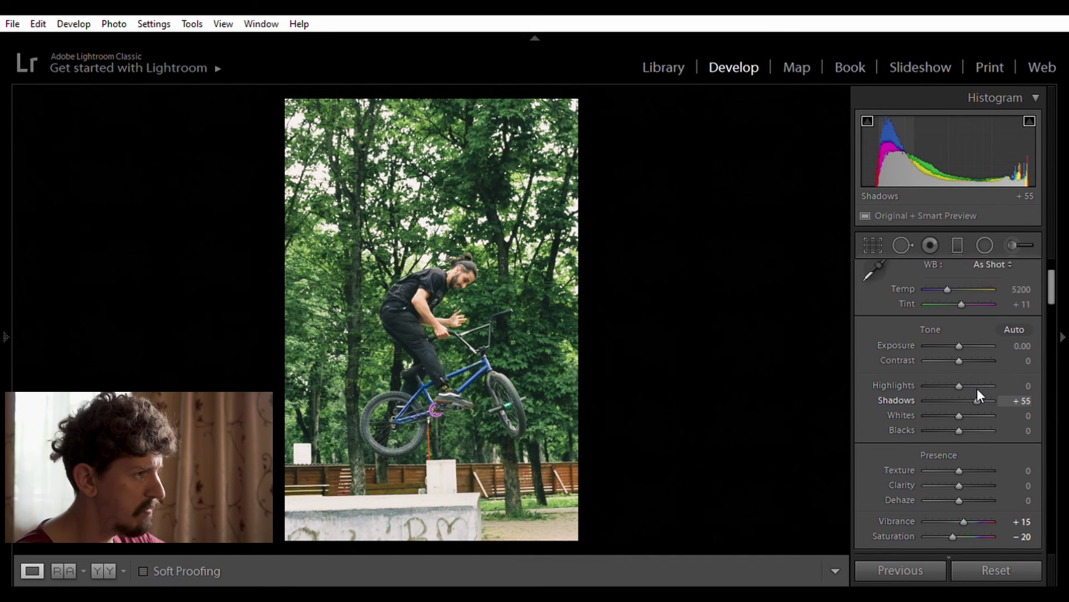
scroll(977, 389, down, 7)
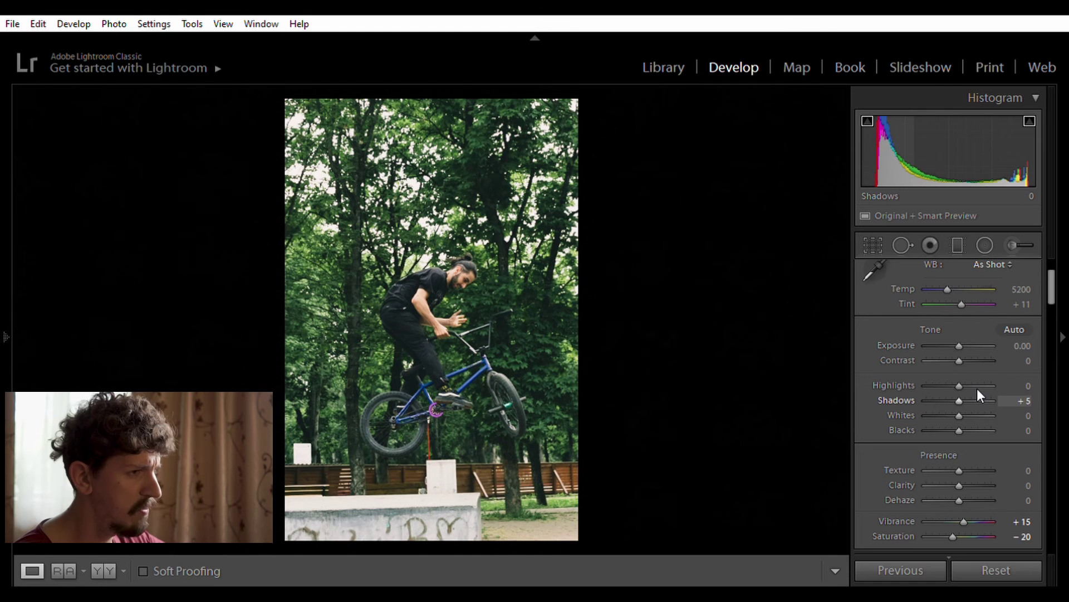
scroll(977, 389, down, 1)
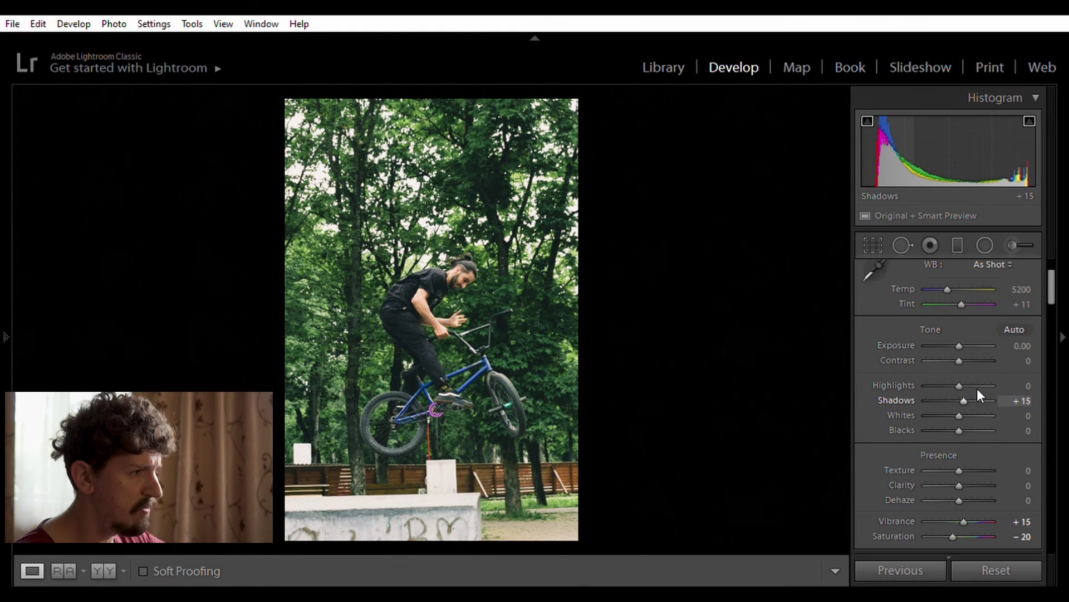
scroll(964, 382, down, 3)
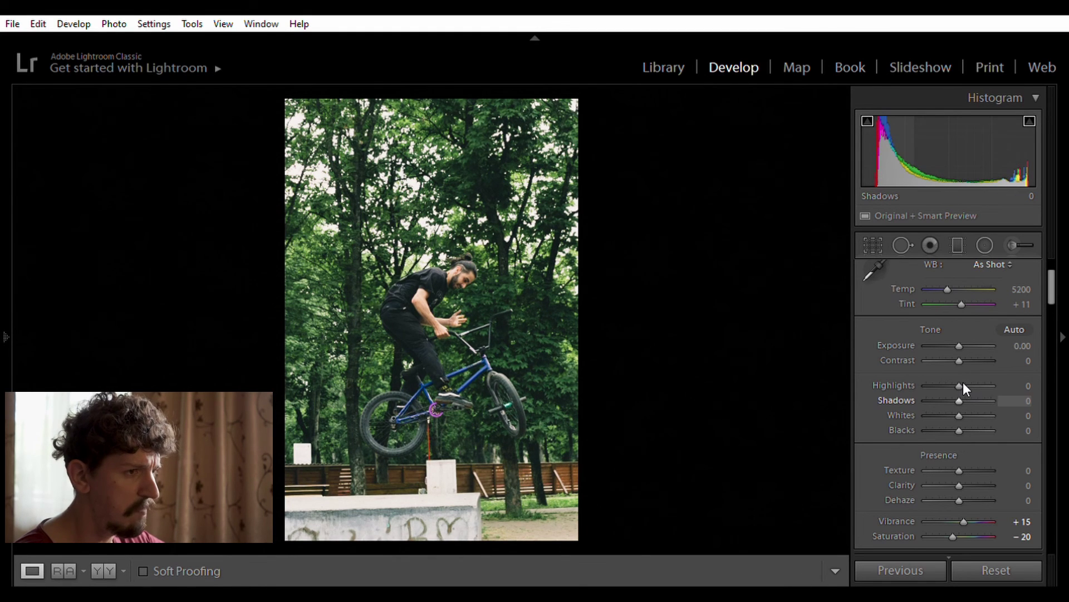
drag(959, 373, 873, 350)
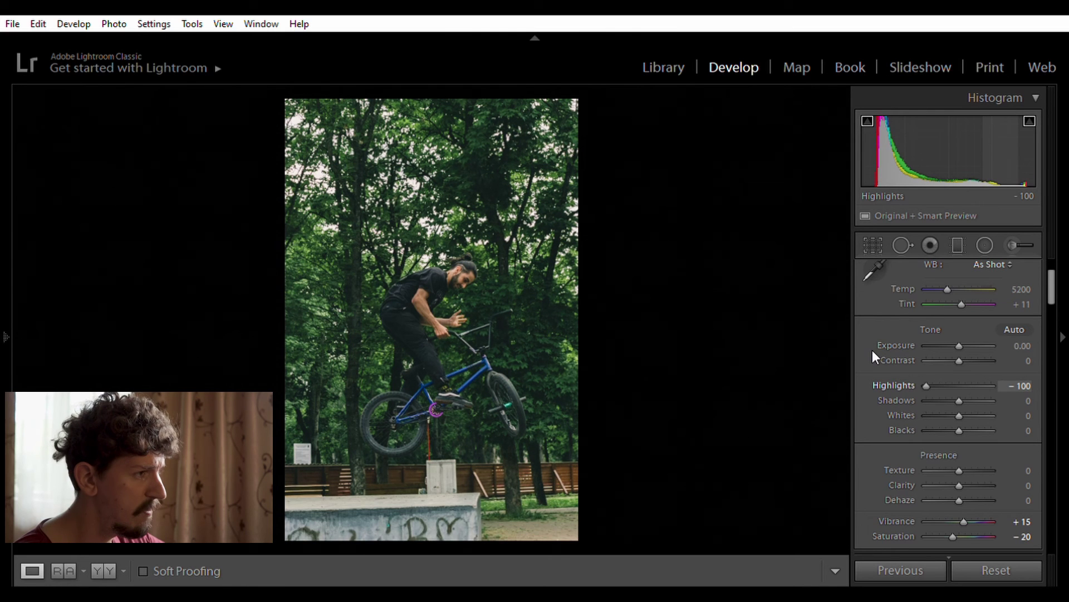
double_click(953, 376)
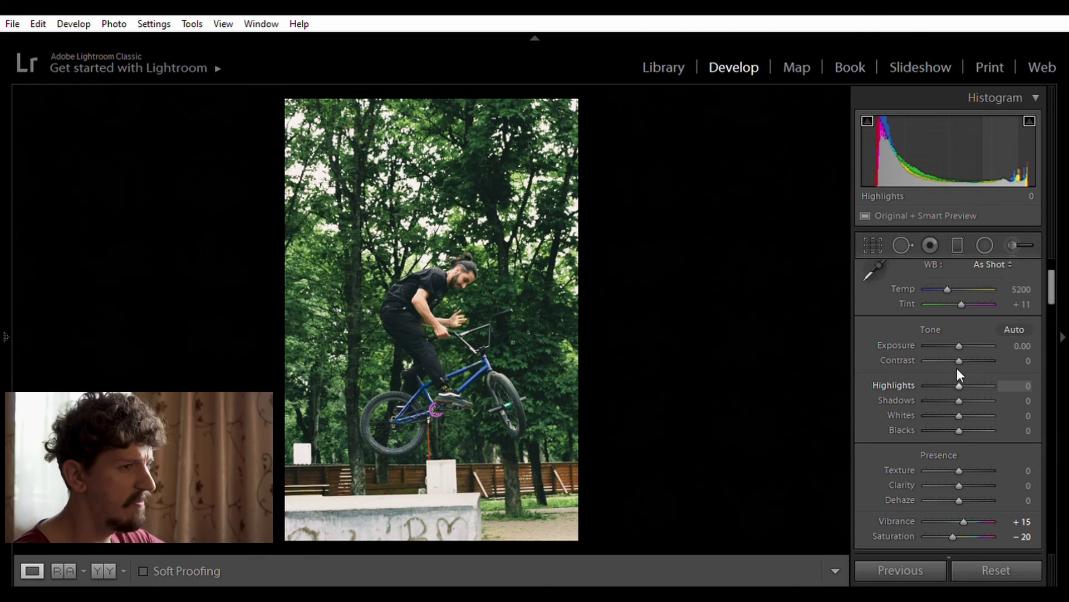
scroll(957, 368, up, 3)
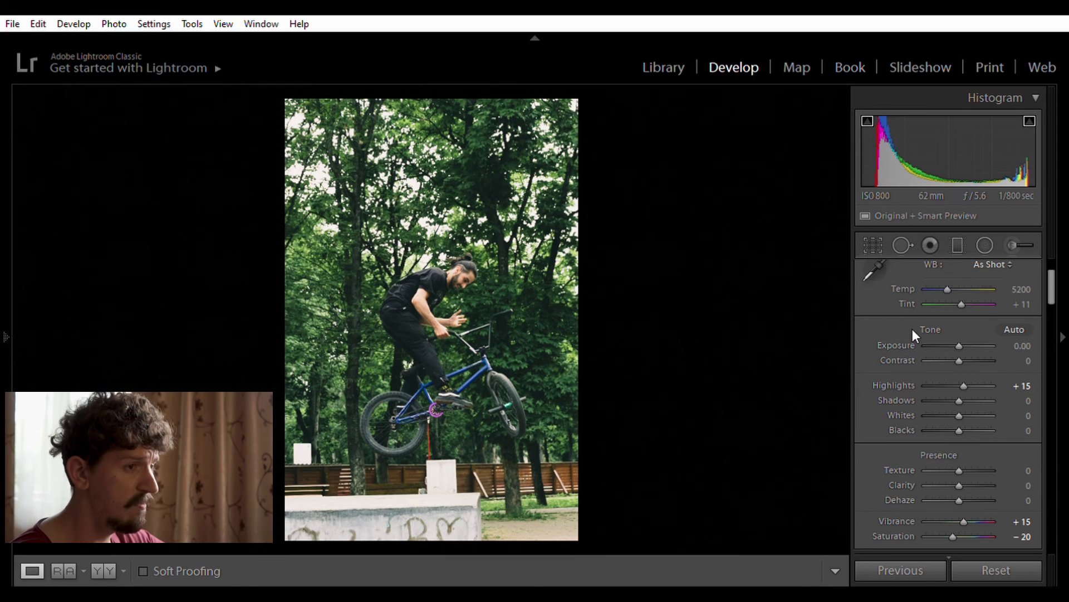
scroll(906, 337, down, 5)
scroll(906, 340, up, 6)
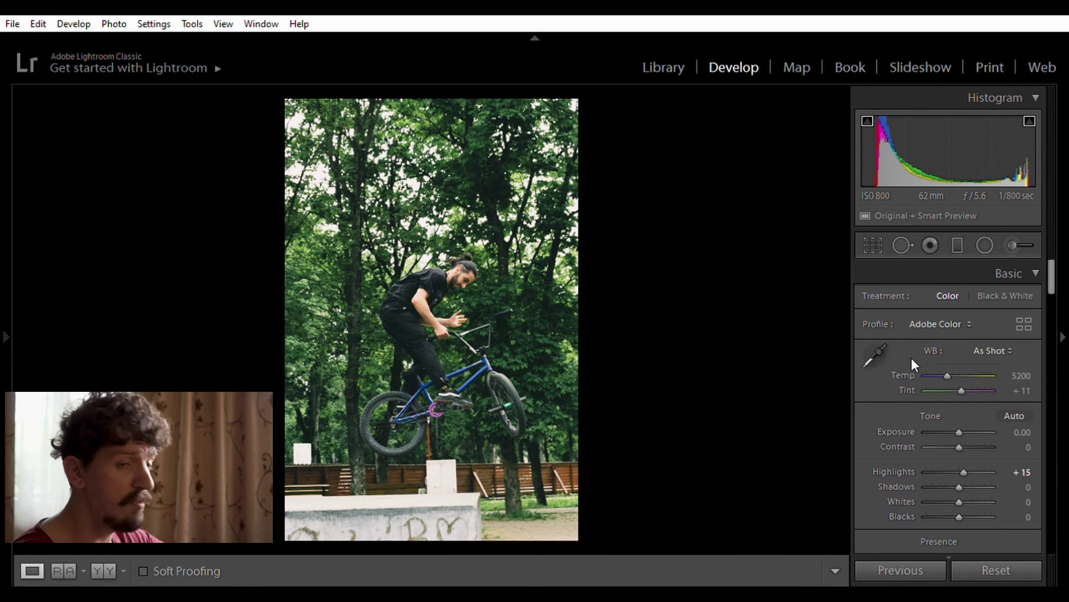